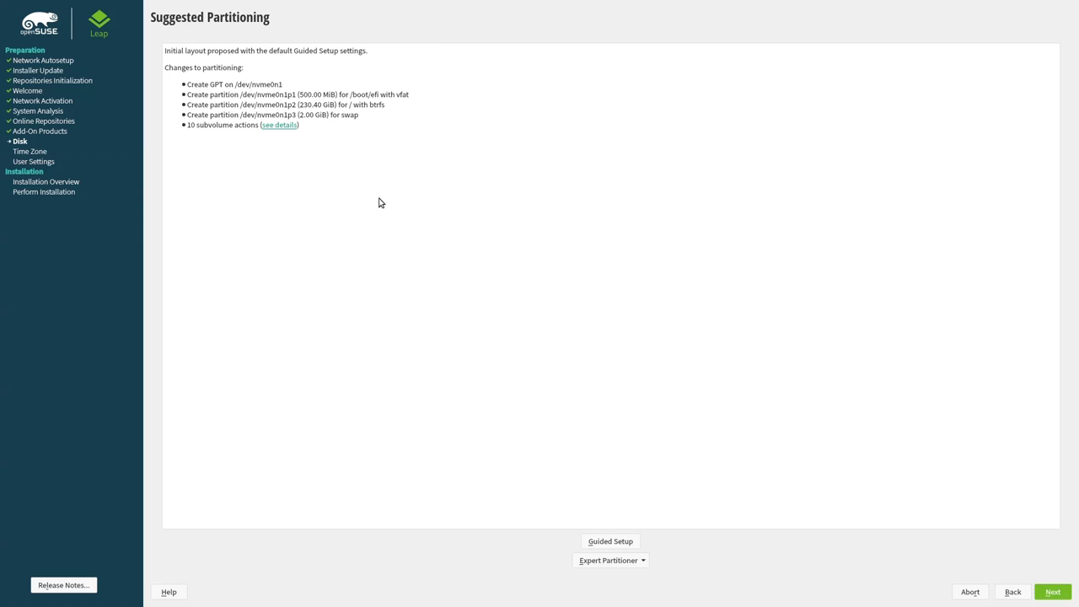
- Accept the suggested partitioning and set the region to Europe with the United Kingdom time zone
{"action": "left_click", "coordinate": [1053, 595]}
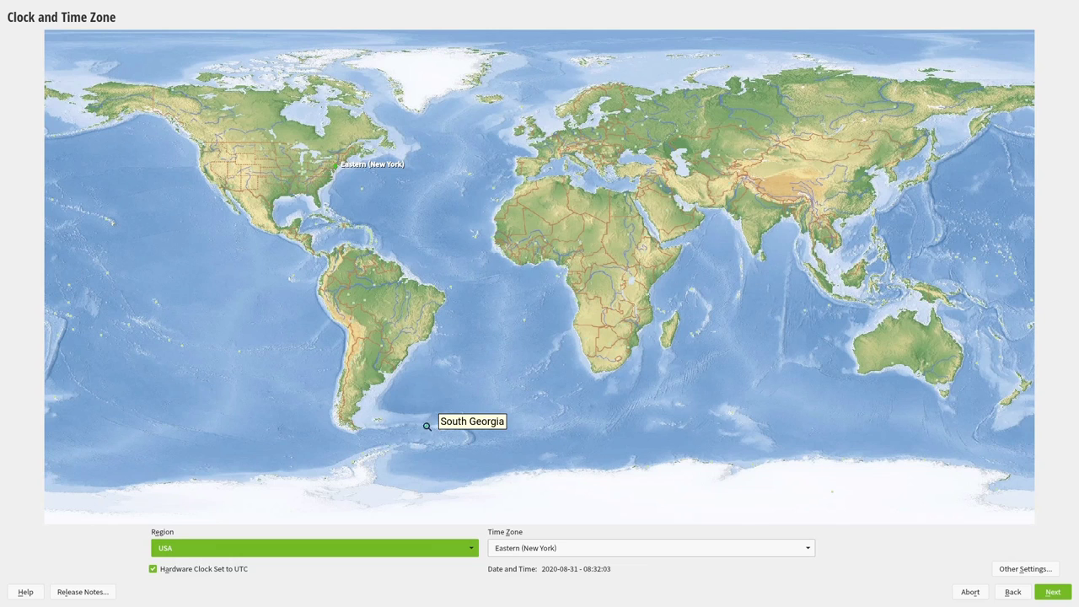
{"action": "left_click", "coordinate": [410, 548]}
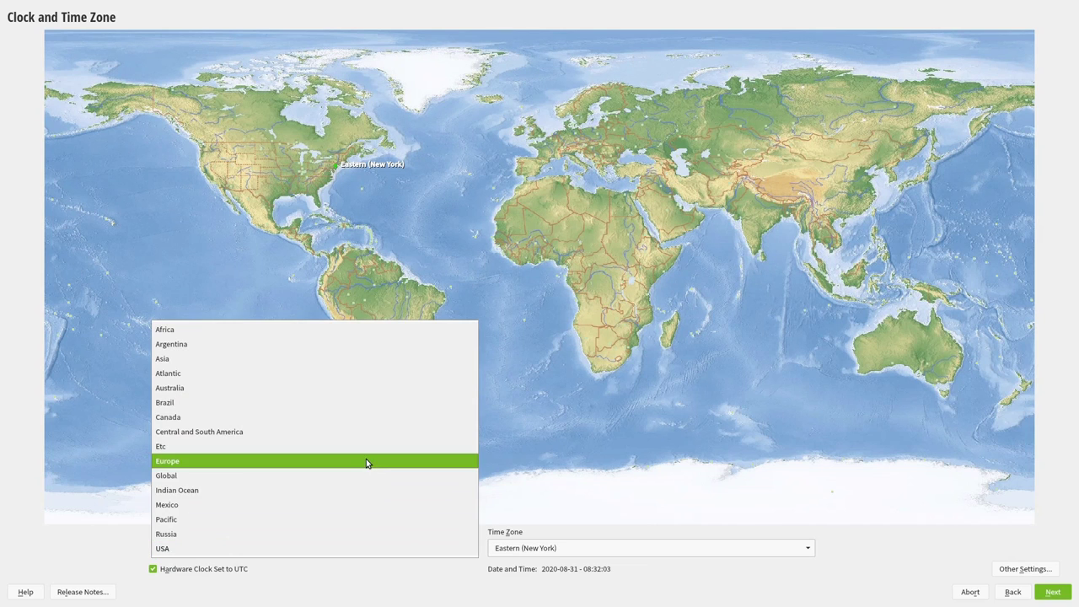
{"action": "left_click", "coordinate": [365, 460]}
{"action": "left_click", "coordinate": [524, 548]}
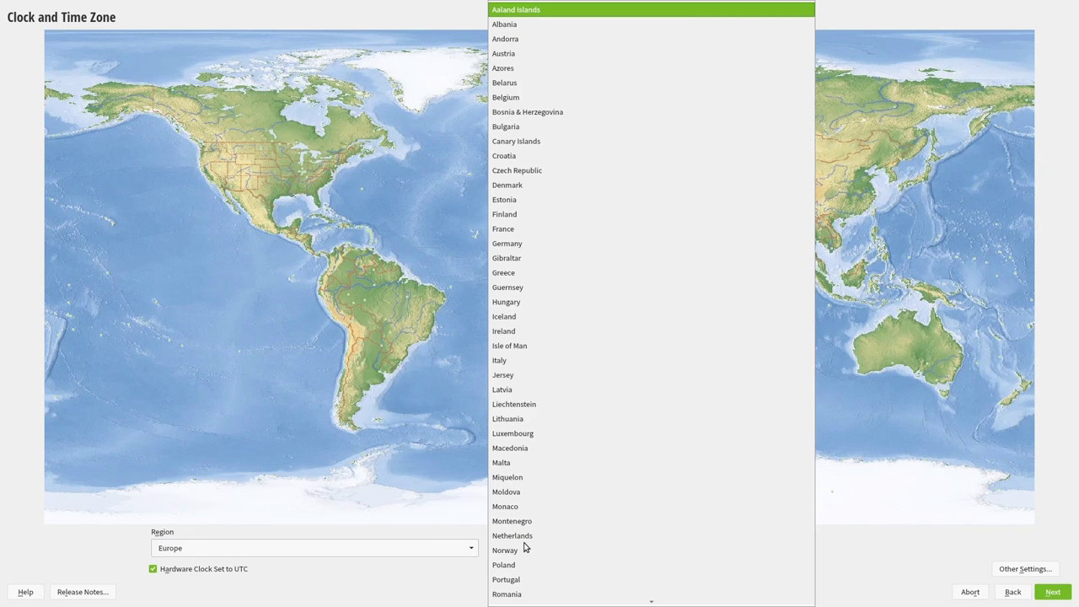
{"action": "mouse_move", "coordinate": [567, 602]}
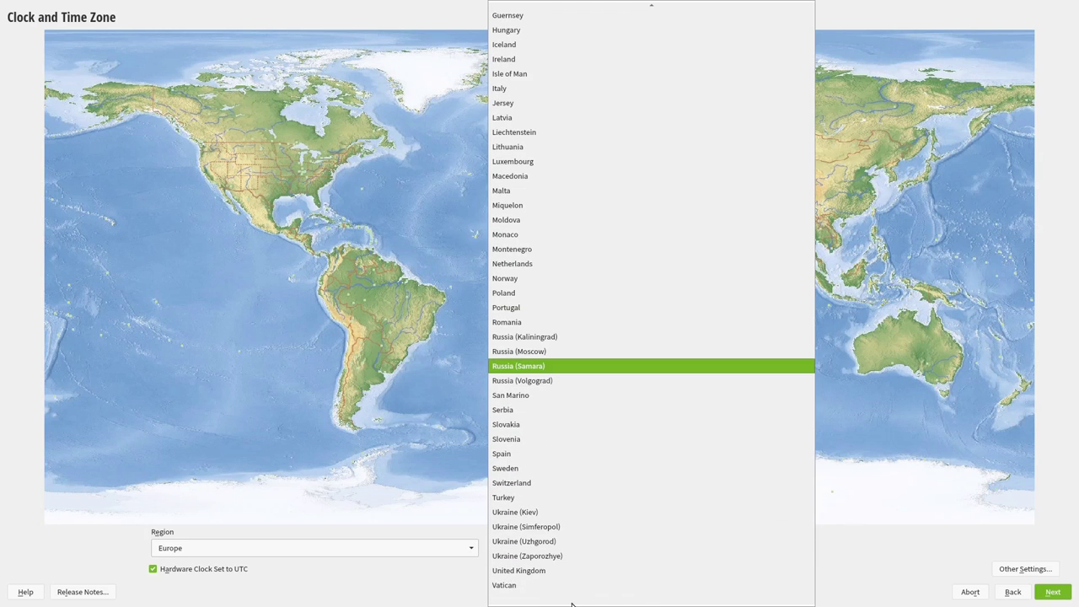
{"action": "left_click", "coordinate": [549, 571]}
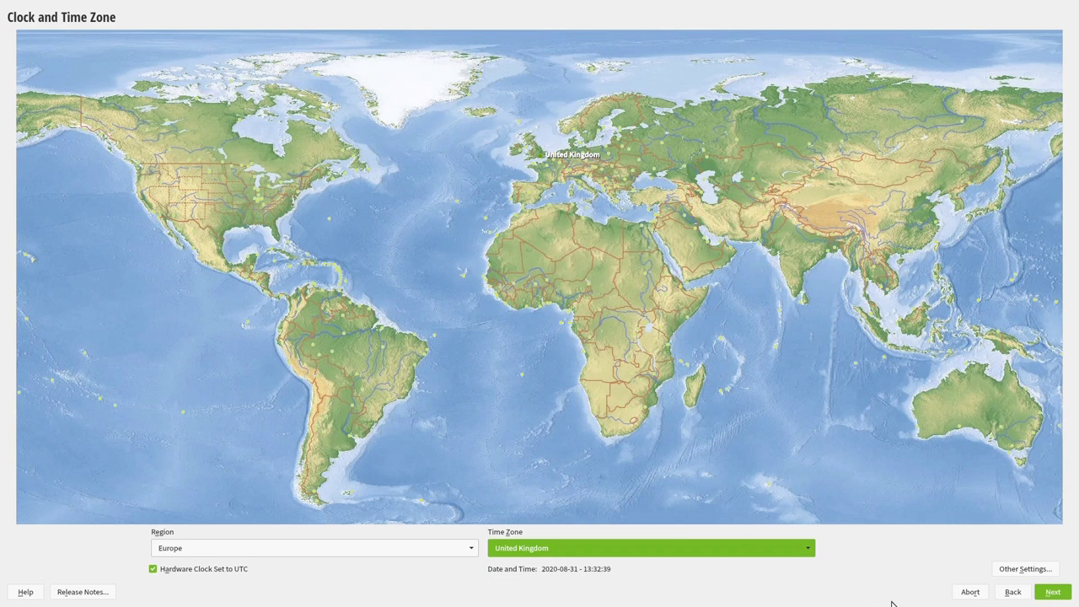
{"action": "left_click", "coordinate": [1053, 592]}
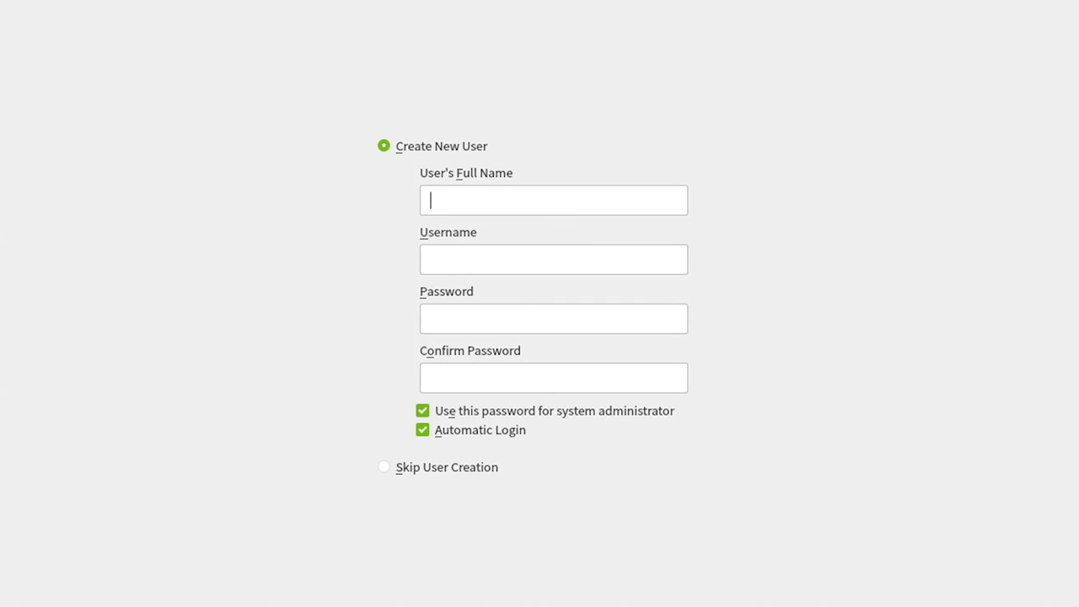
- Create the new user by entering the full name and the account password with its confirmation, and proceed to the installation overview
{"action": "type", "text": "EC"}
{"action": "key", "text": "Tab"}
{"action": "key", "text": "Tab"}
{"action": "type", "text": "●●●●●●●●●●"}
{"action": "key", "text": "Tab"}
{"action": "type", "text": "●●●●●●●●●●"}
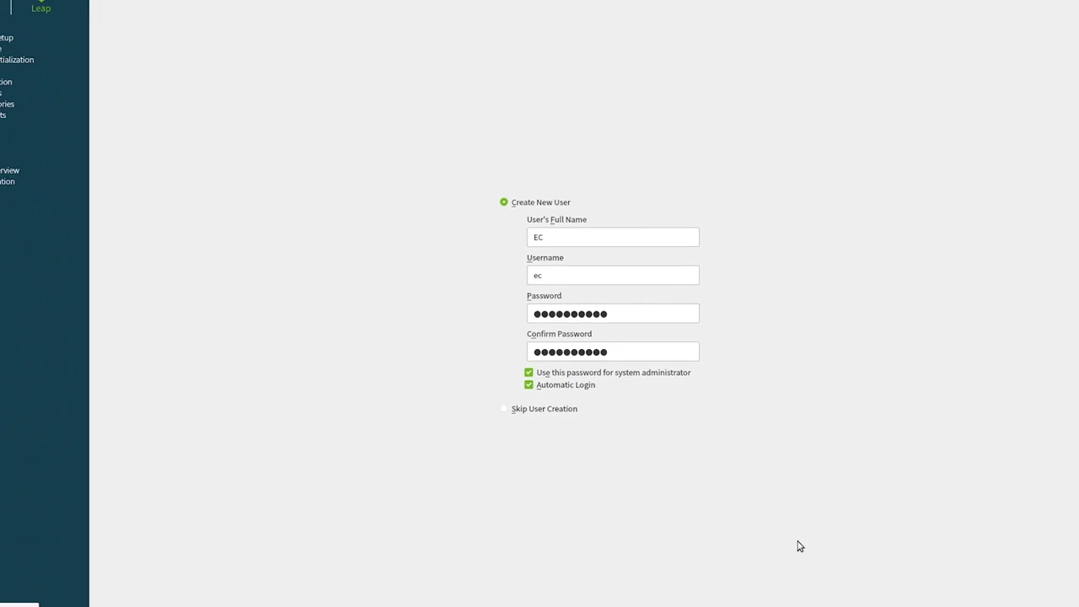
{"action": "left_click", "coordinate": [1048, 592]}
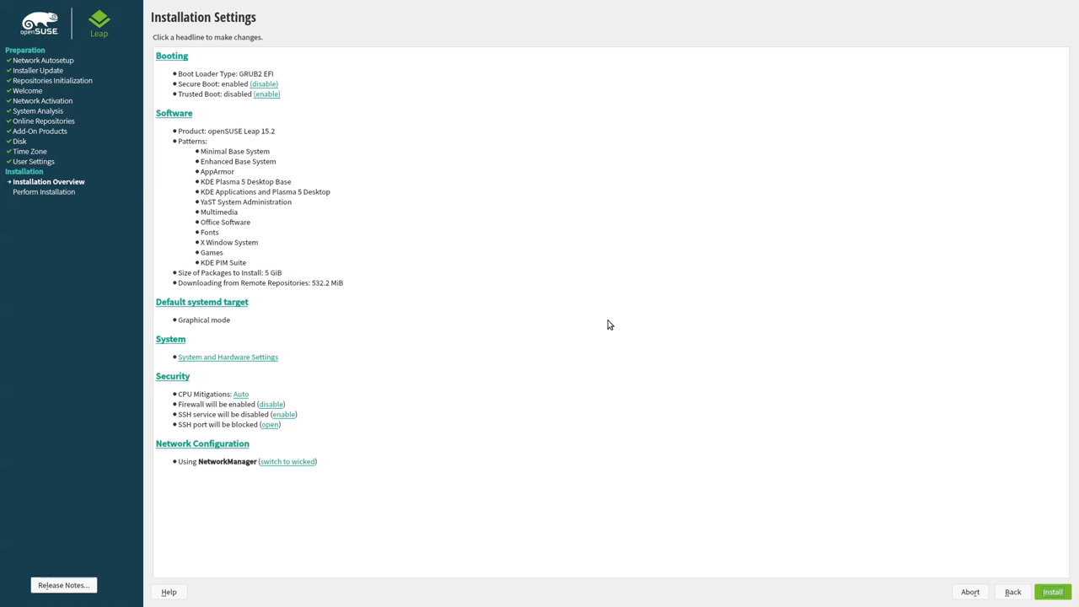
- Start and confirm the installation with the listed settings, and reboot the system once it has finished
{"action": "left_click", "coordinate": [1053, 592]}
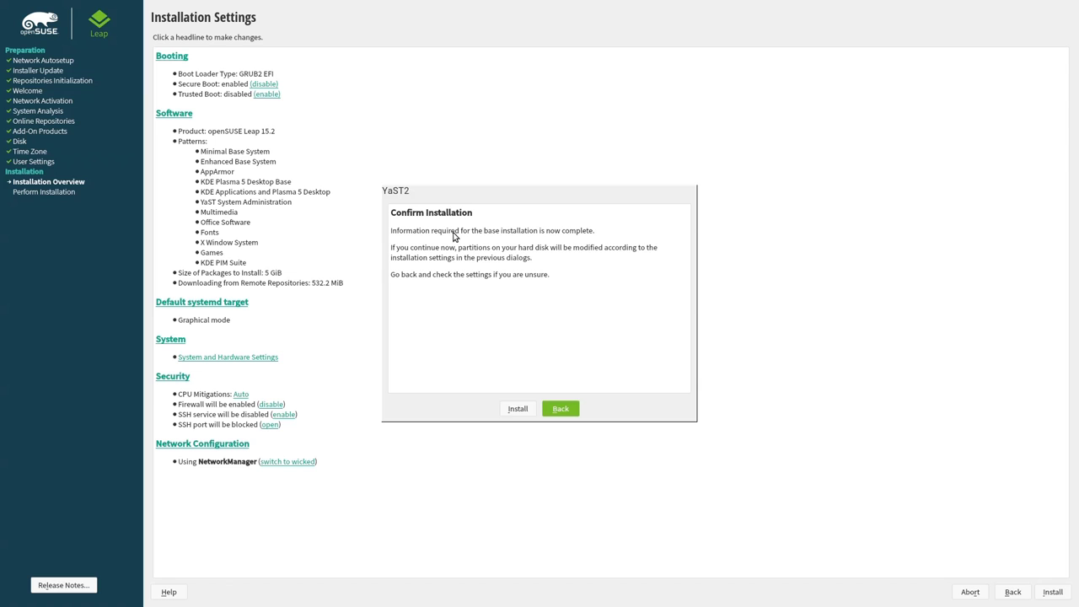
{"action": "left_click", "coordinate": [514, 409]}
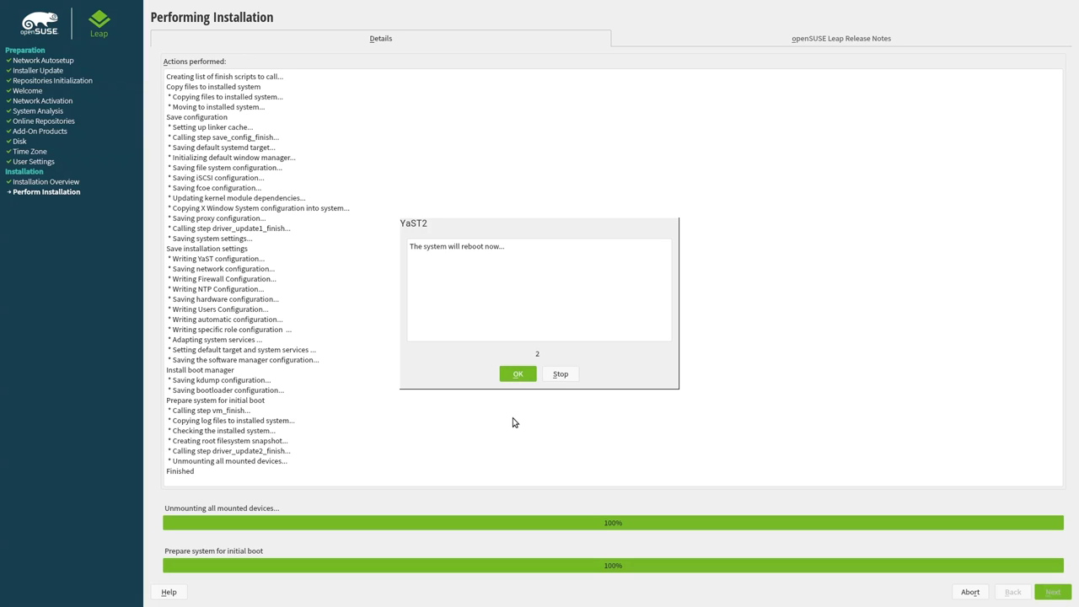
{"action": "left_click", "coordinate": [515, 376]}
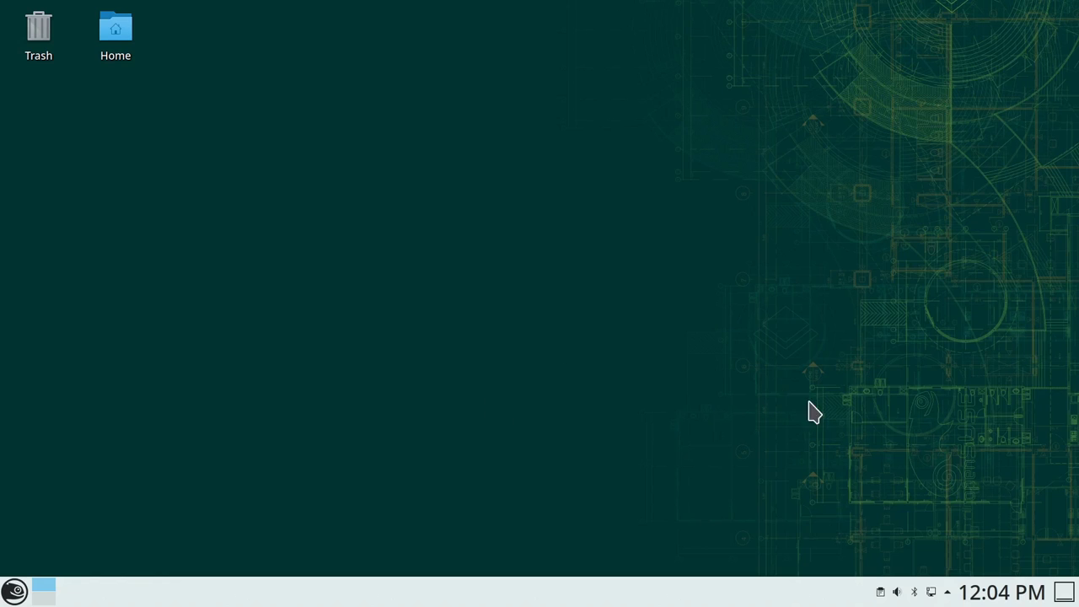
- Open the Home folder from the desktop and move its window to the right half of the desktop
{"action": "mouse_move", "coordinate": [1013, 597]}
{"action": "left_click", "coordinate": [127, 42]}
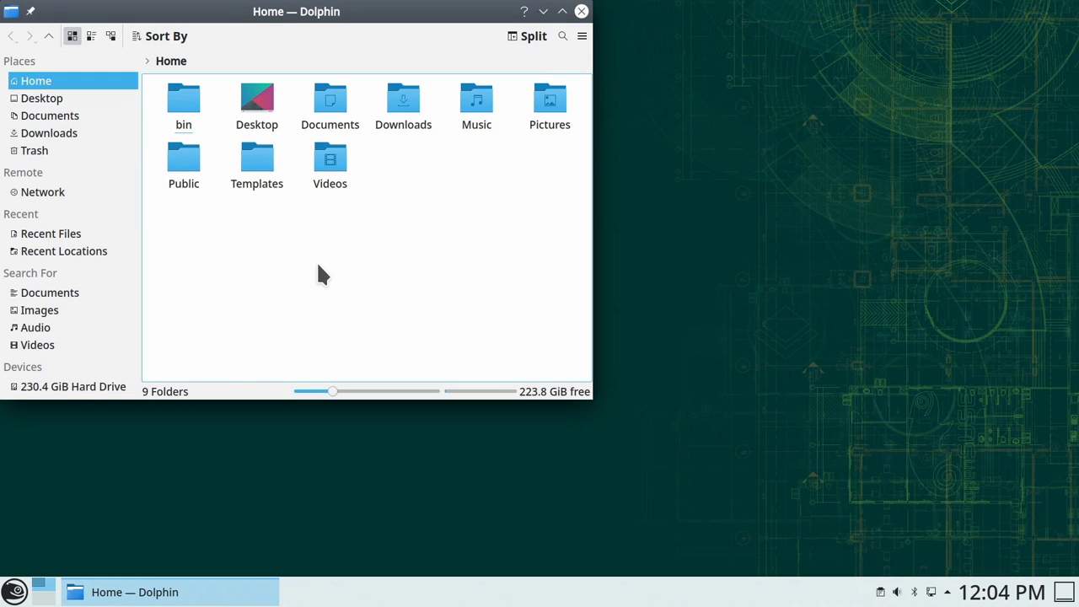
{"action": "left_click_drag", "start_coordinate": [183, 9], "coordinate": [480, 56]}
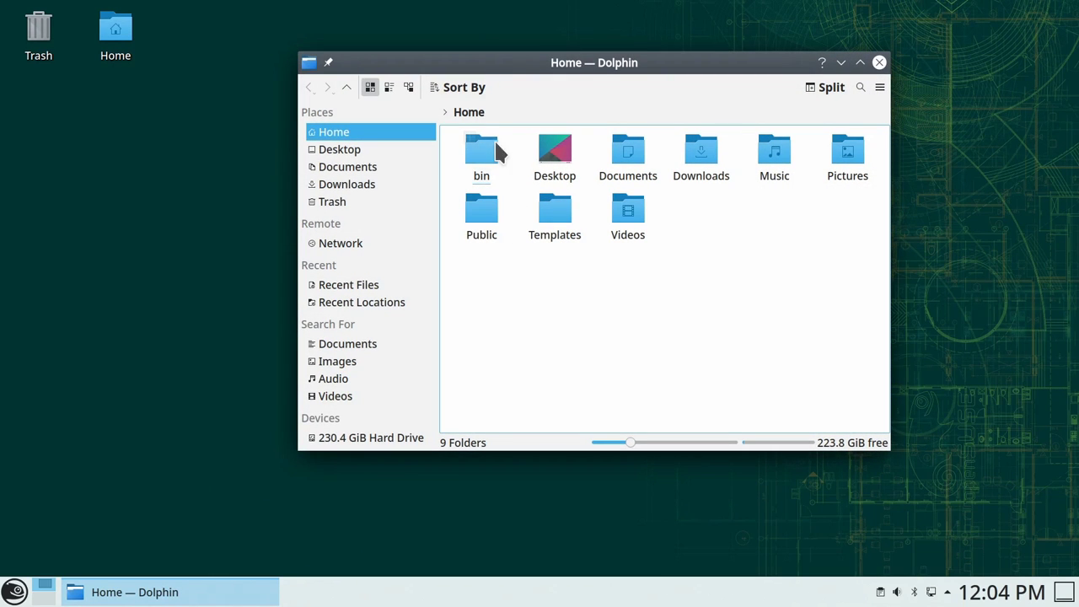
{"action": "left_click_drag", "start_coordinate": [472, 59], "coordinate": [614, 49]}
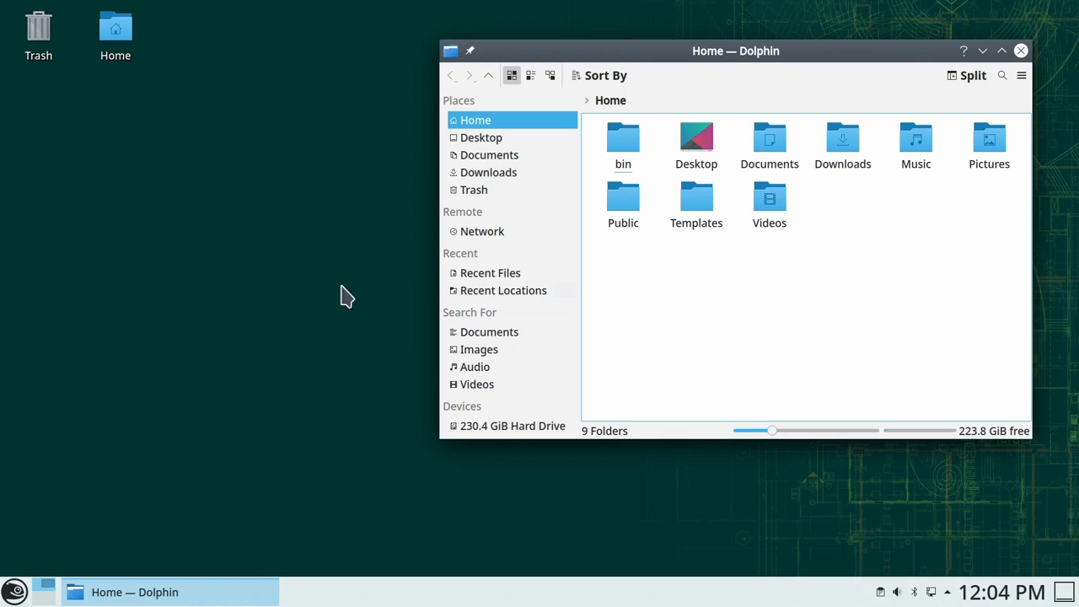
- Launch System Settings, move its window up towards the middle of the desktop, and open the Global Theme settings
{"action": "left_click", "coordinate": [14, 592]}
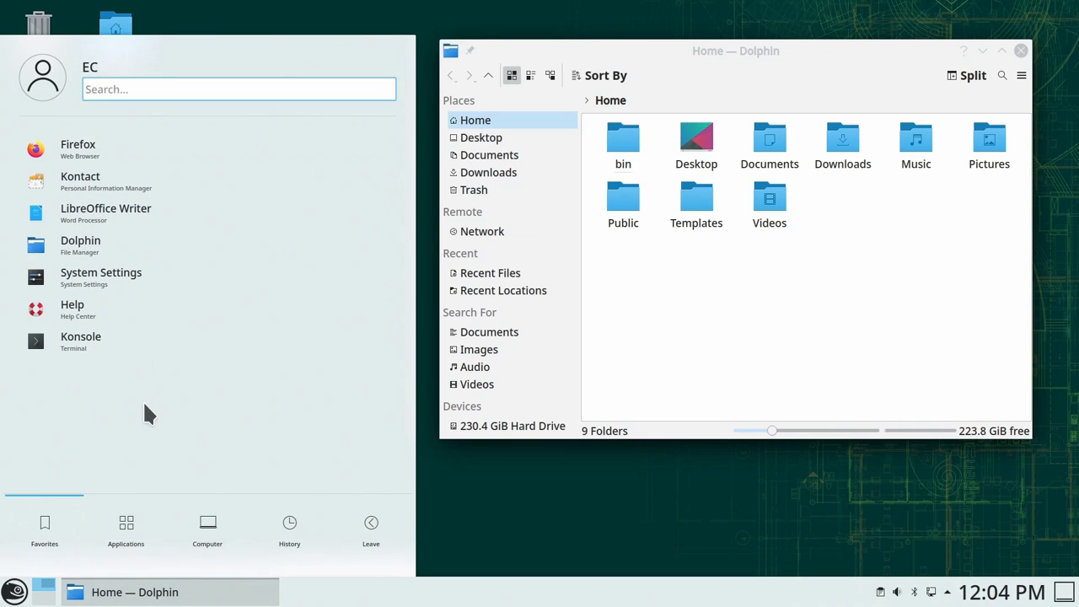
{"action": "left_click", "coordinate": [145, 272]}
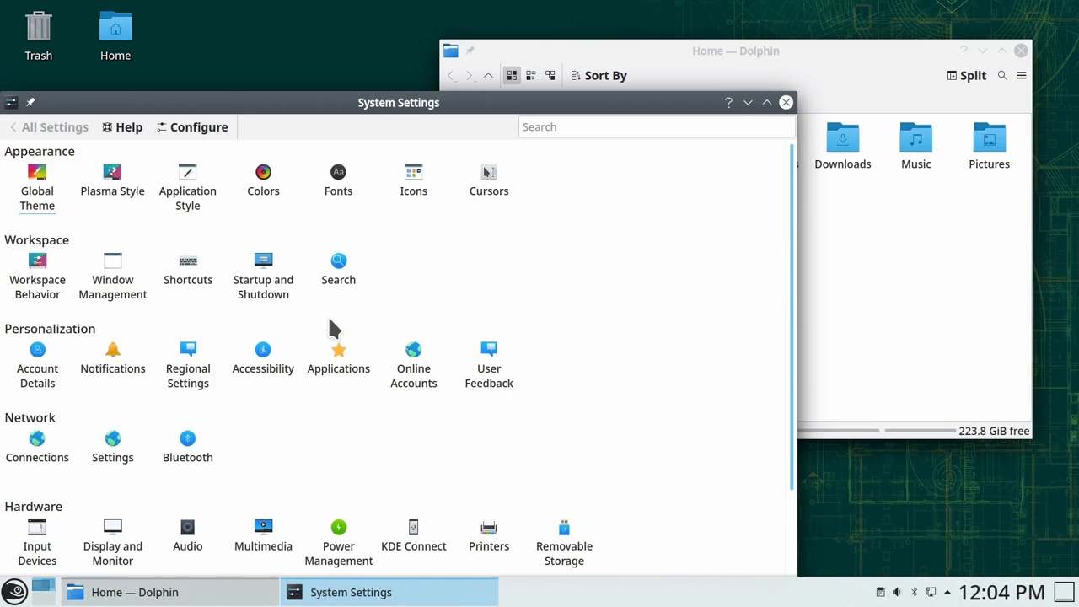
{"action": "left_click_drag", "start_coordinate": [236, 99], "coordinate": [331, 50]}
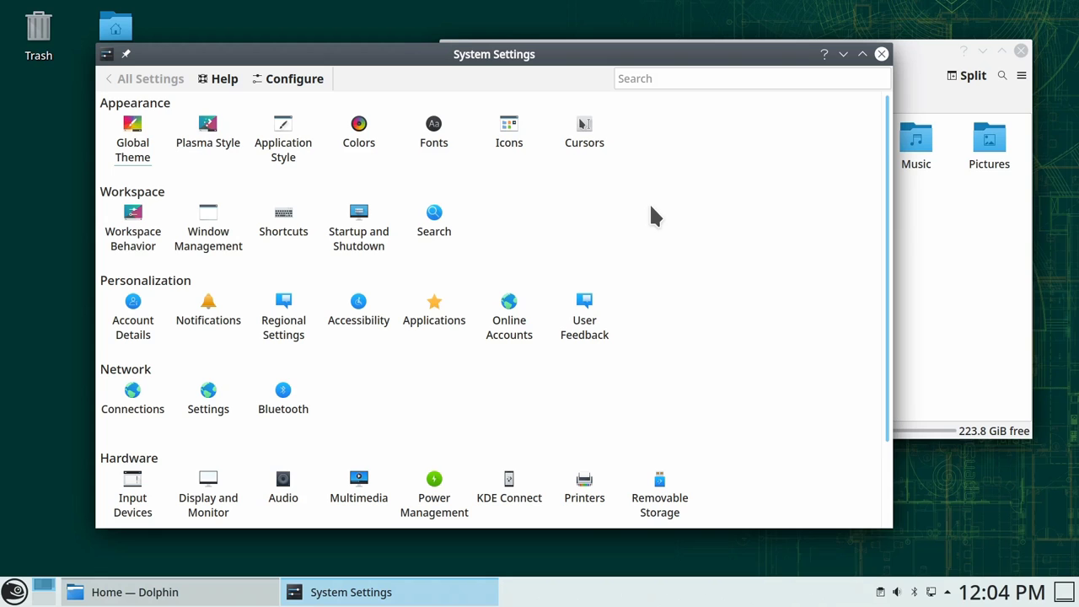
{"action": "left_click", "coordinate": [132, 125]}
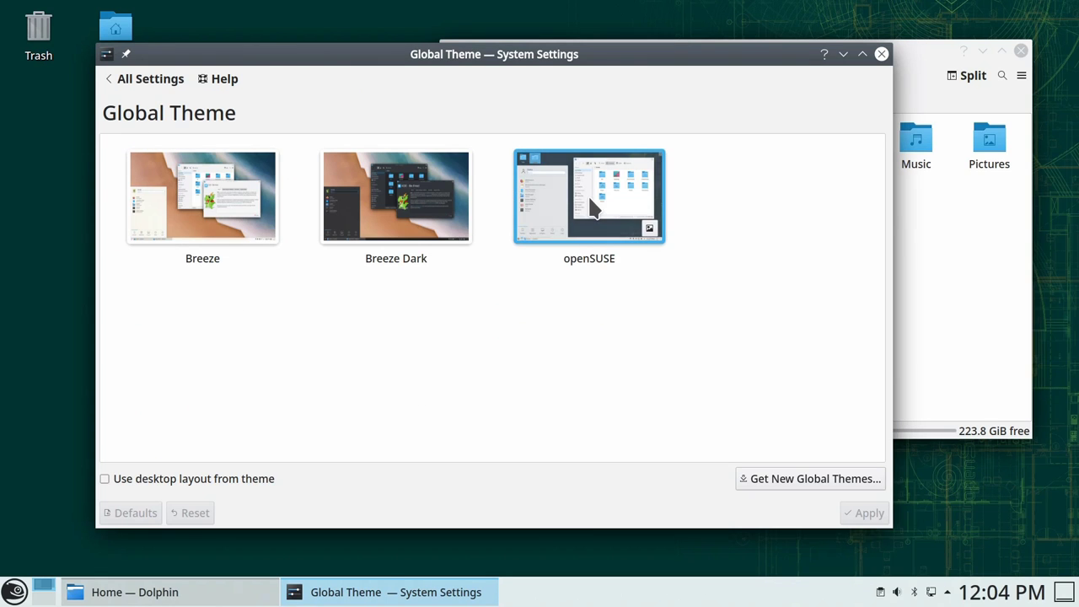
- Apply the Breeze Dark global theme and shift the settings window slightly upwards
{"action": "left_click", "coordinate": [351, 177]}
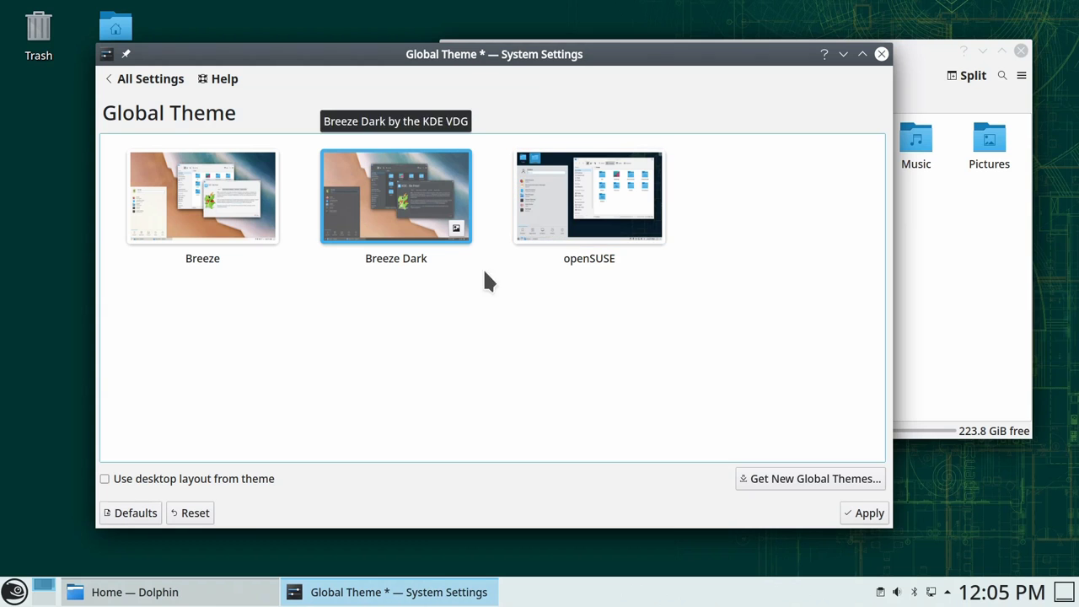
{"action": "left_click", "coordinate": [871, 514]}
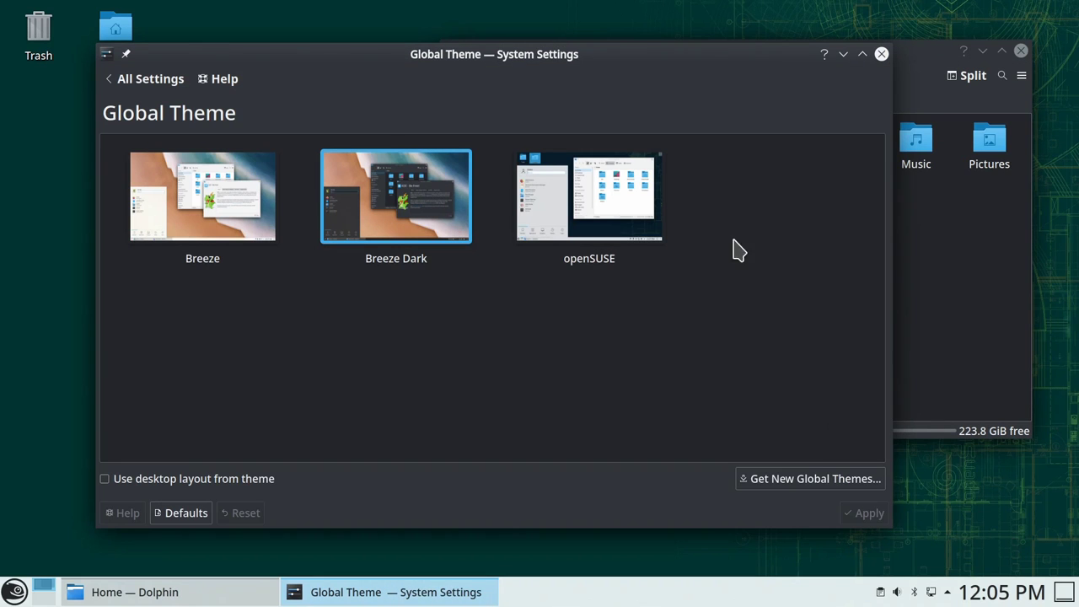
{"action": "mouse_move", "coordinate": [665, 54]}
{"action": "left_mouse_down"}
{"action": "mouse_move", "coordinate": [622, 297]}
{"action": "mouse_move", "coordinate": [659, 40]}
{"action": "left_mouse_up"}
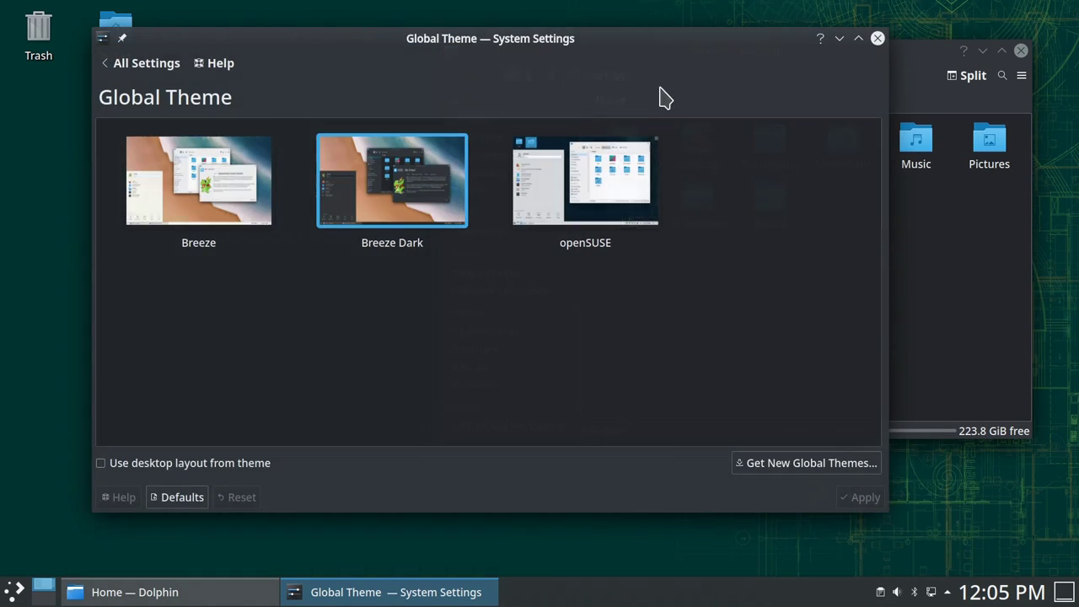
- Apply the openSUSE global theme again and return to the overview of all settings
{"action": "left_click", "coordinate": [624, 221]}
{"action": "left_click", "coordinate": [861, 500]}
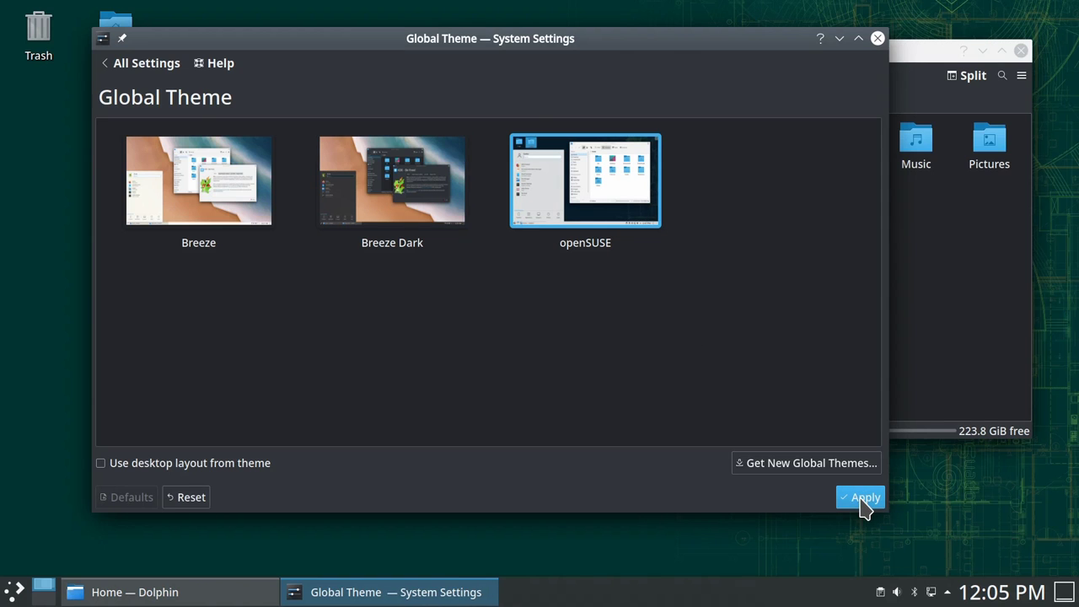
{"action": "left_click", "coordinate": [140, 64]}
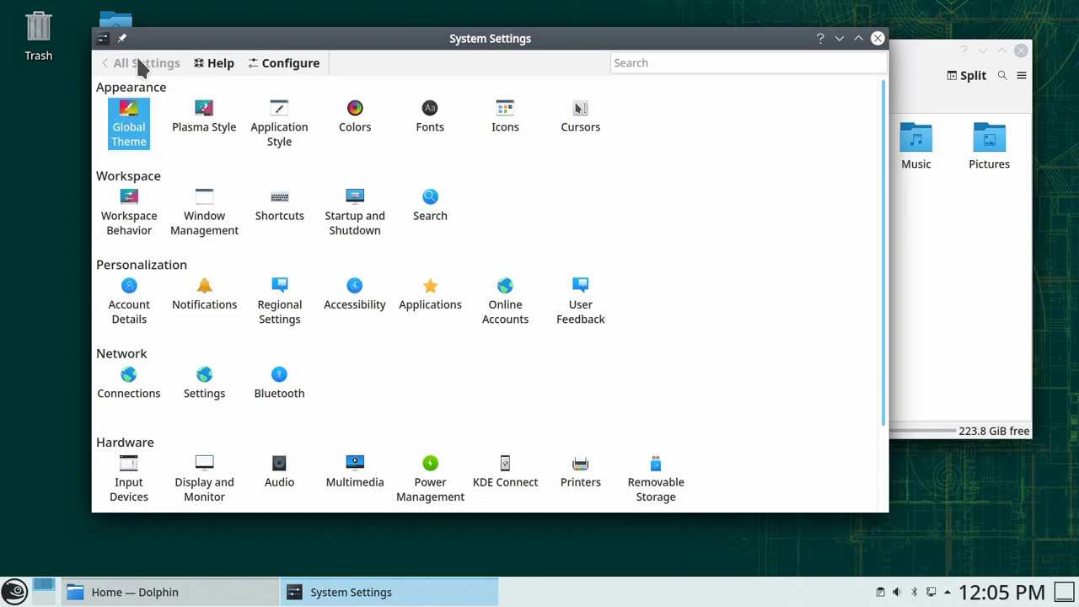
- Look through the Plasma Style, Application Style, Colors and Icons settings, and close System Settings
{"action": "left_click", "coordinate": [211, 113]}
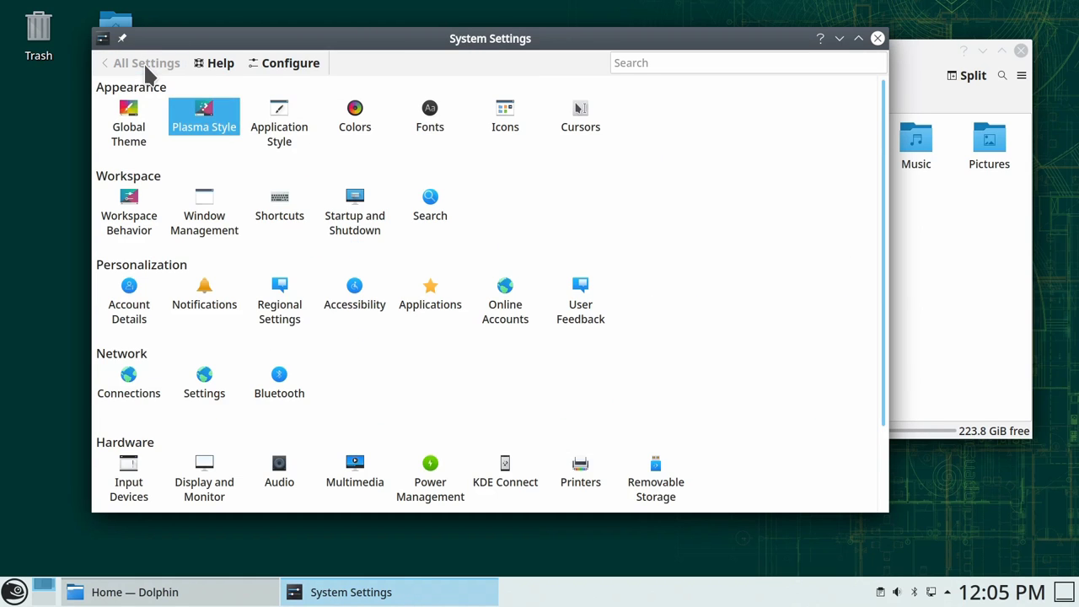
{"action": "left_click", "coordinate": [281, 111]}
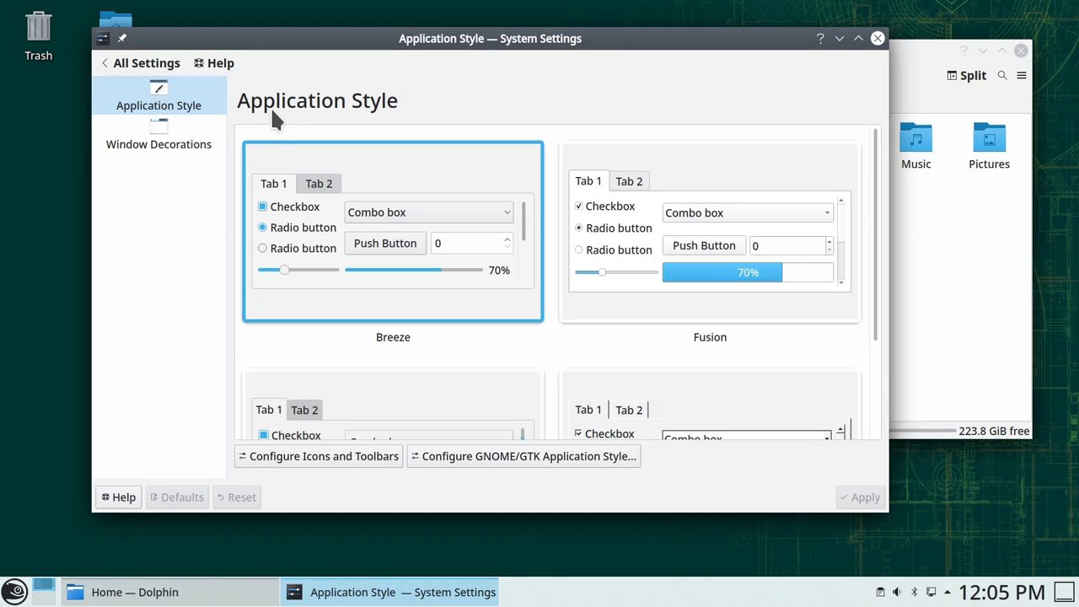
{"action": "left_click", "coordinate": [138, 65]}
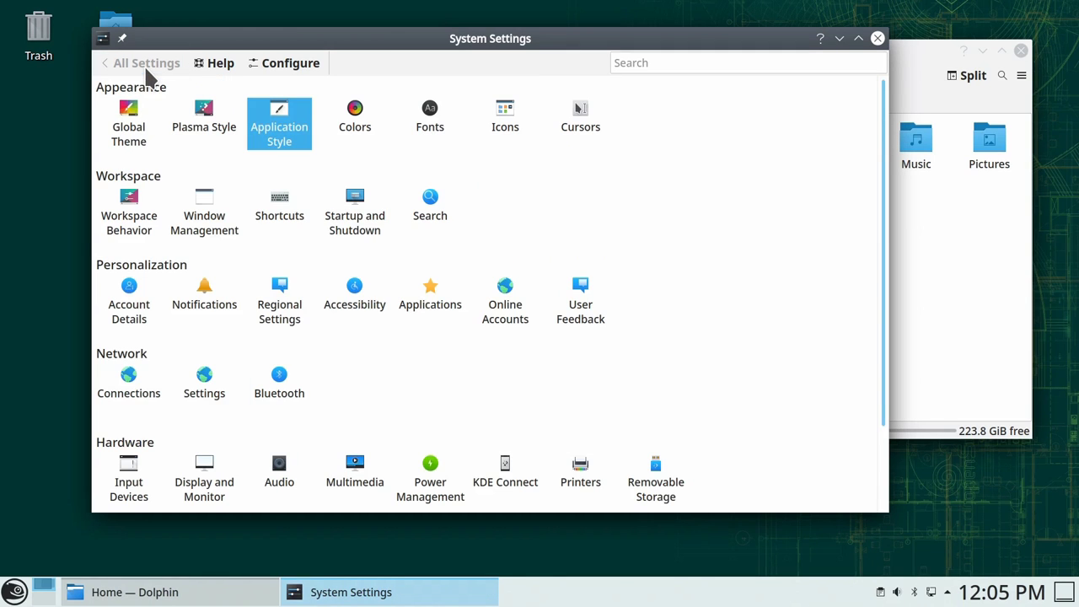
{"action": "left_click", "coordinate": [346, 106]}
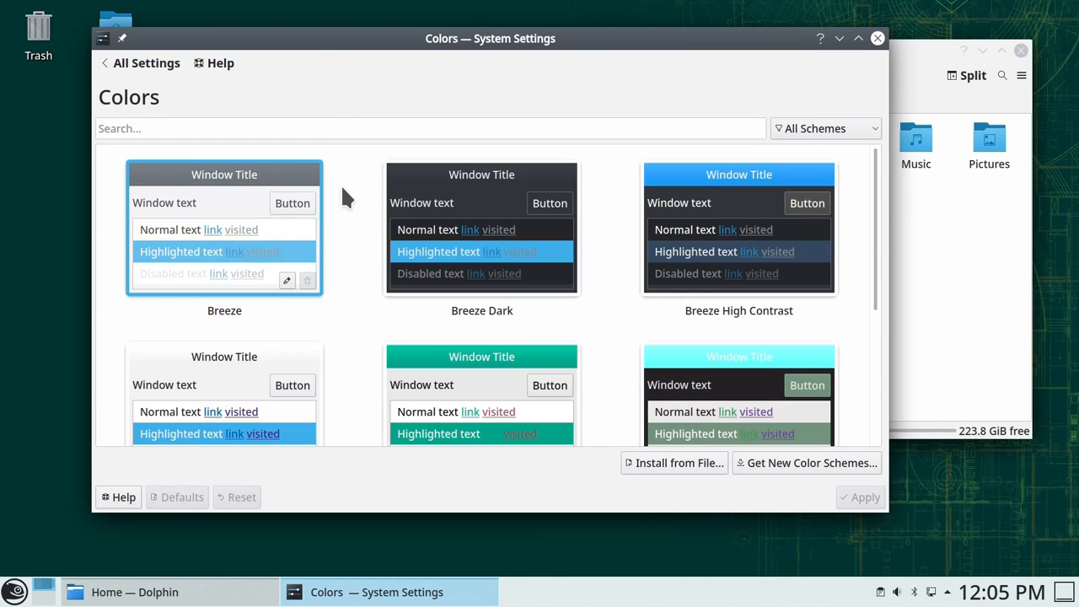
{"action": "left_click", "coordinate": [131, 65]}
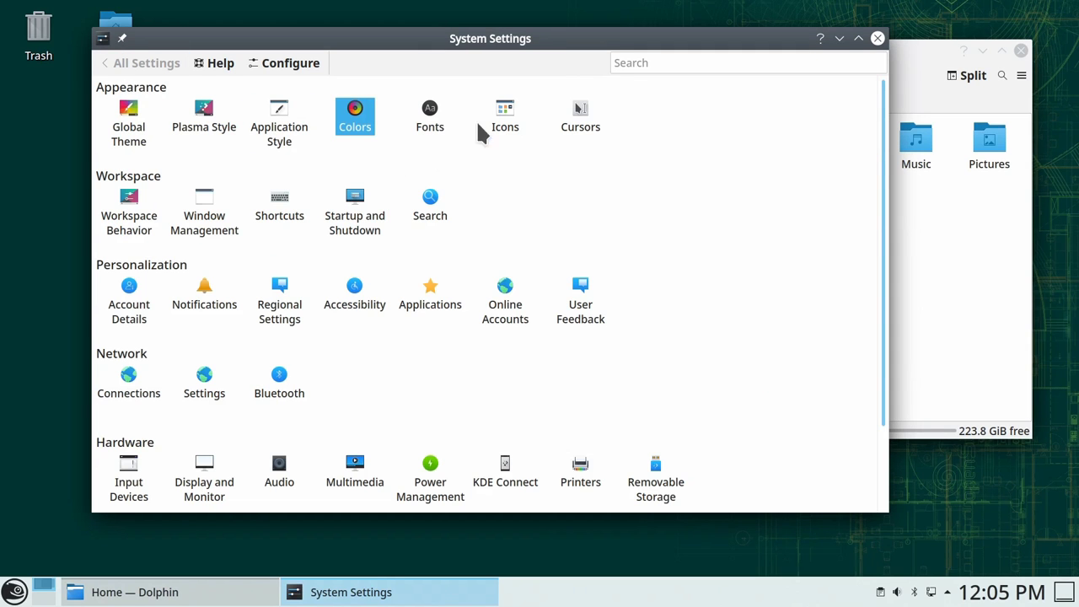
{"action": "left_click", "coordinate": [503, 115]}
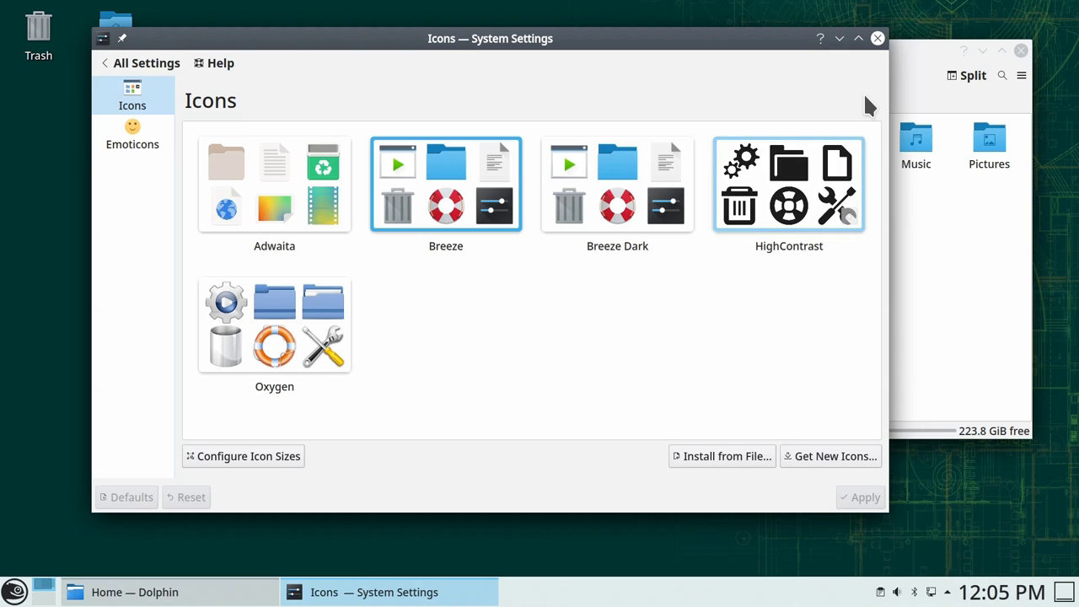
{"action": "left_click", "coordinate": [877, 39]}
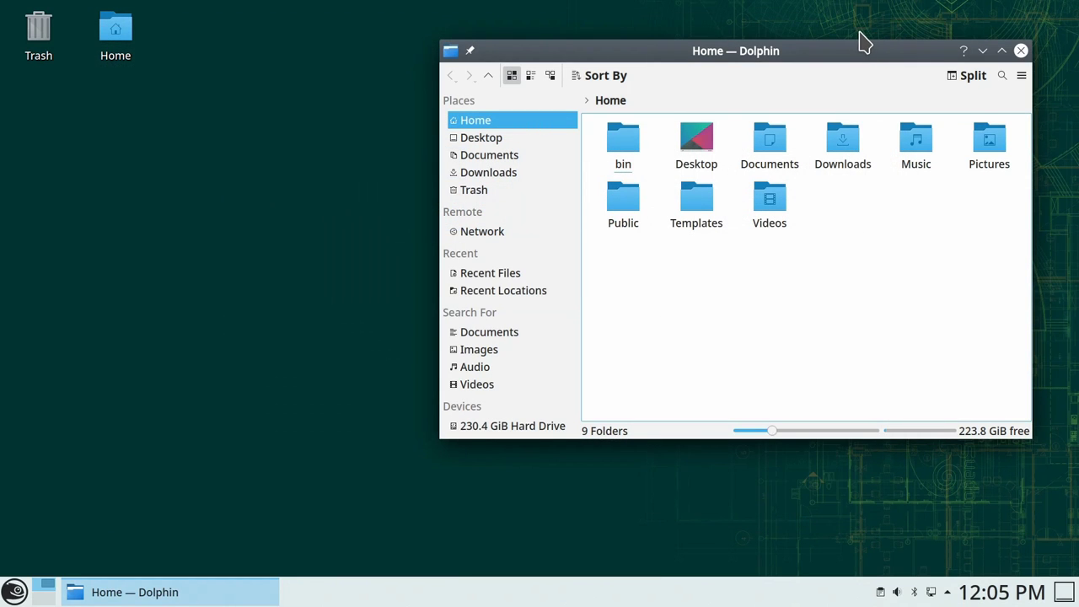
- Launch KReversi from the Board Games category of the installed applications
{"action": "left_click", "coordinate": [15, 592]}
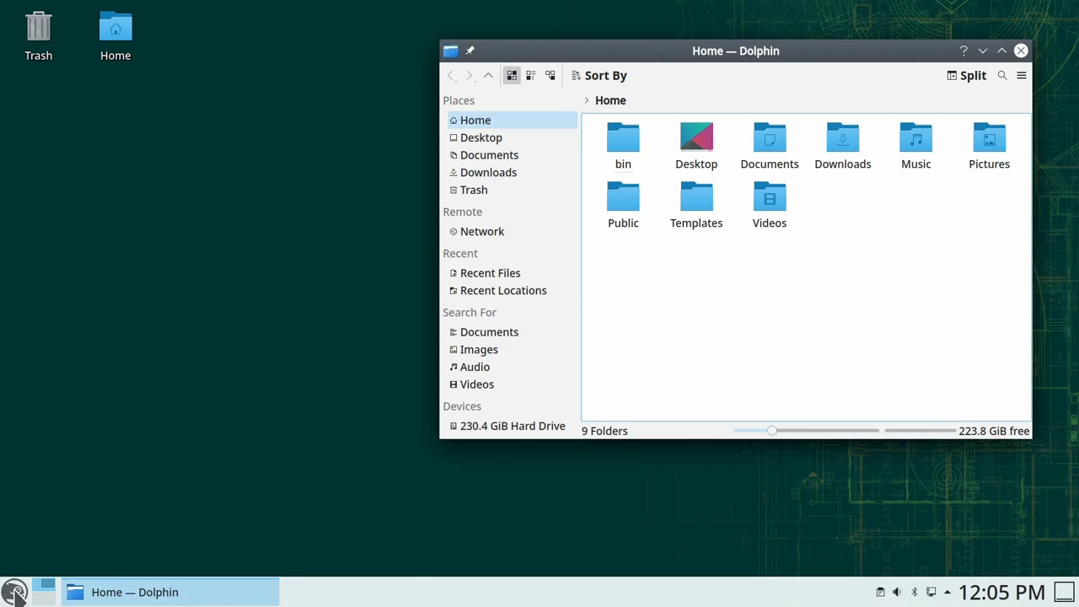
{"action": "left_click", "coordinate": [127, 542]}
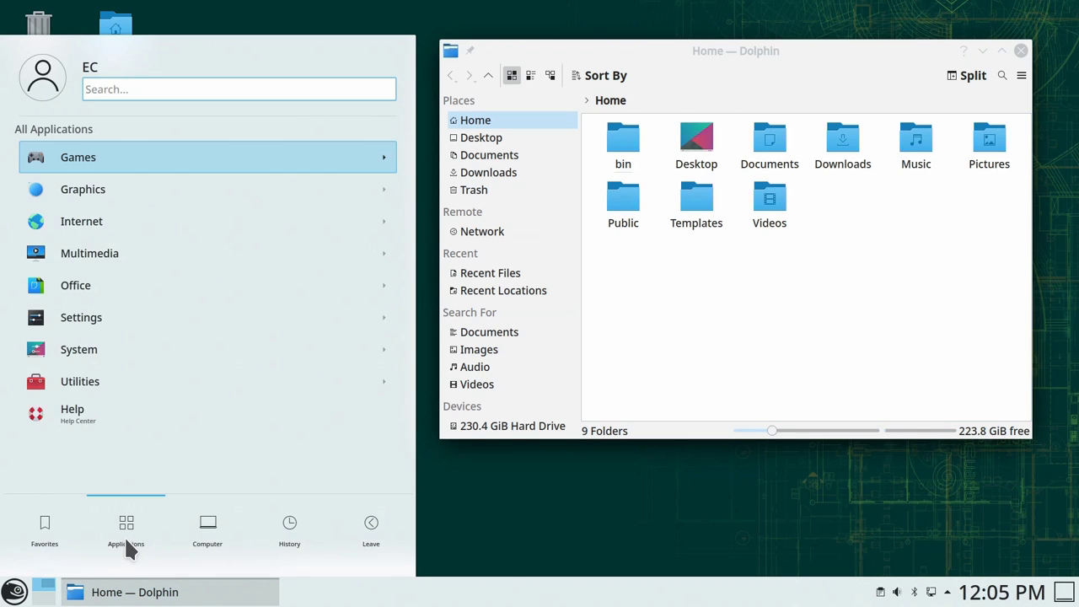
{"action": "left_click", "coordinate": [122, 160]}
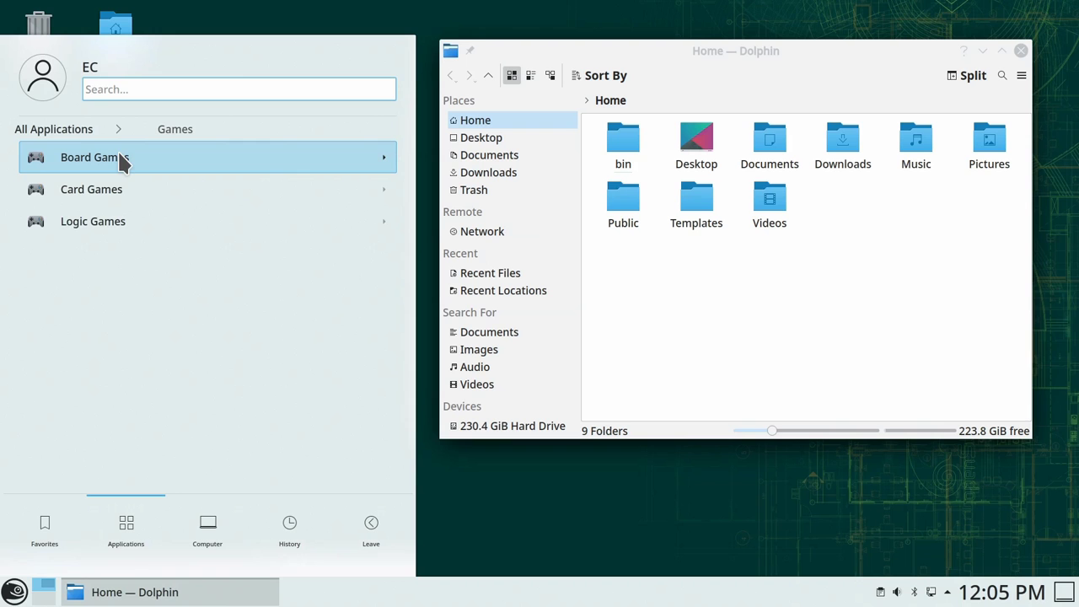
{"action": "left_click", "coordinate": [121, 160]}
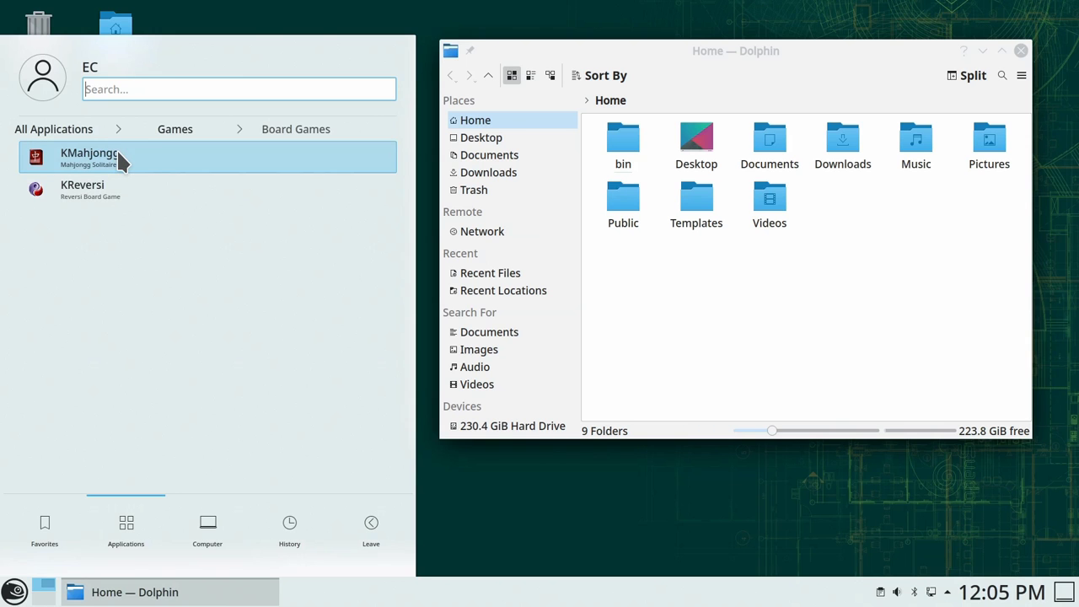
{"action": "left_click", "coordinate": [106, 197]}
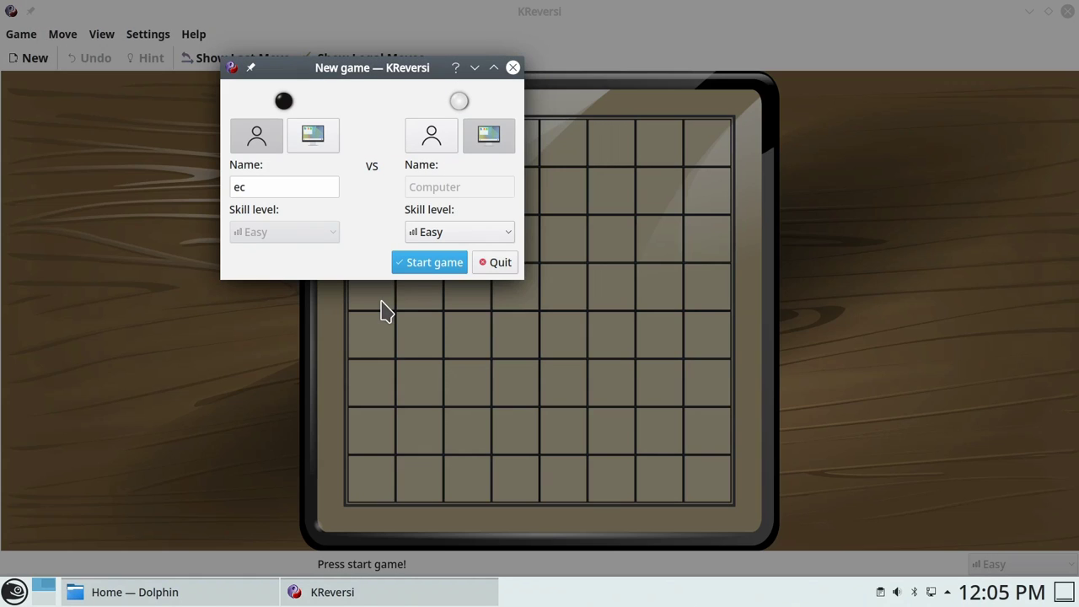
- Start an Easy game as black against the computer and play four discs on the board
{"action": "left_click", "coordinate": [425, 266]}
{"action": "left_click", "coordinate": [451, 280]}
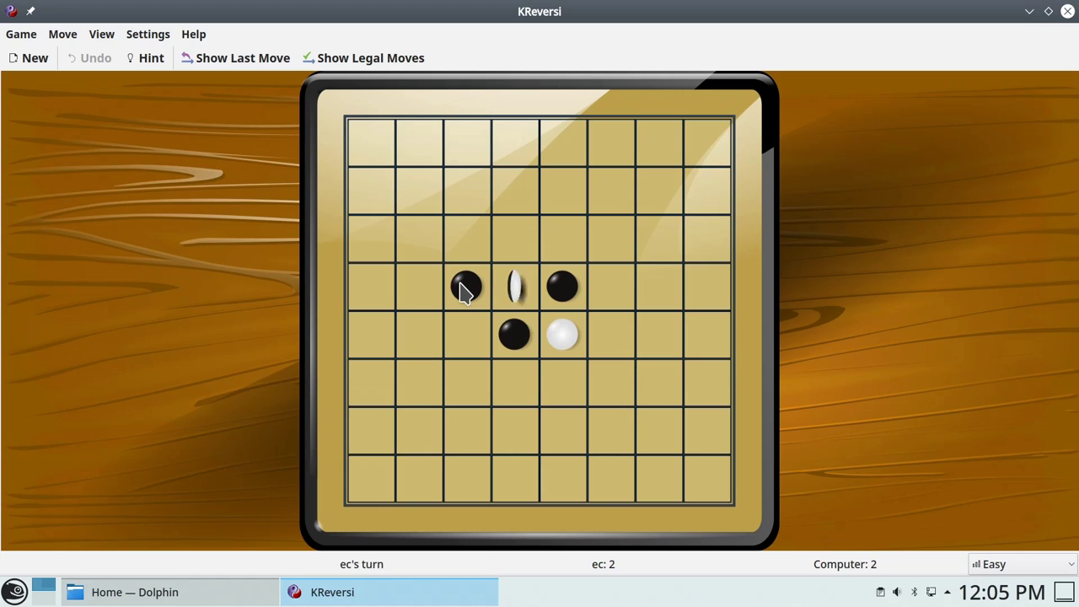
{"action": "left_click", "coordinate": [462, 383]}
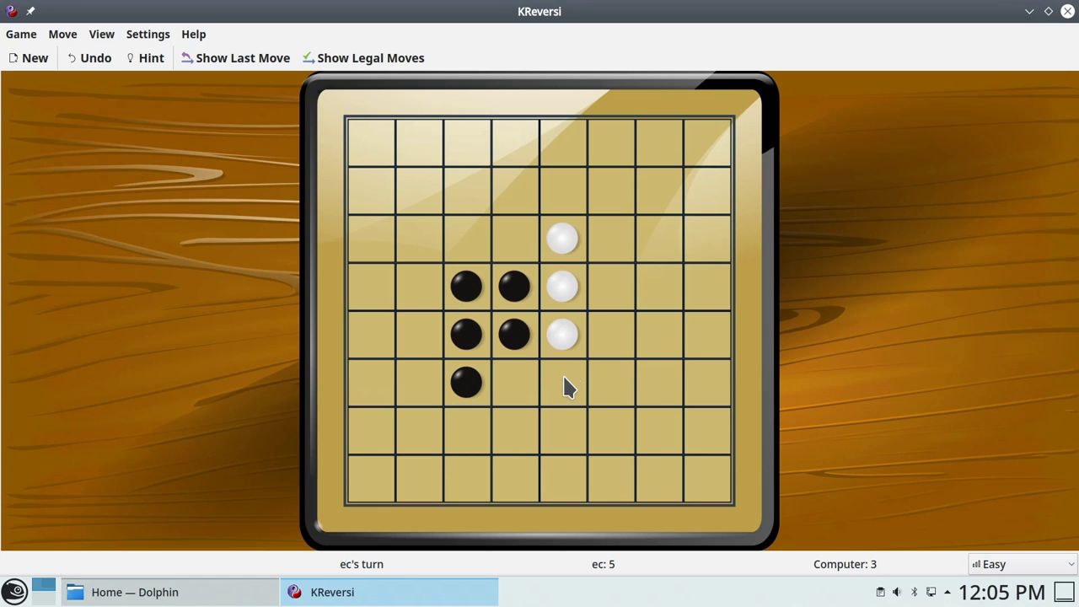
{"action": "left_click", "coordinate": [608, 281]}
{"action": "left_click", "coordinate": [463, 193]}
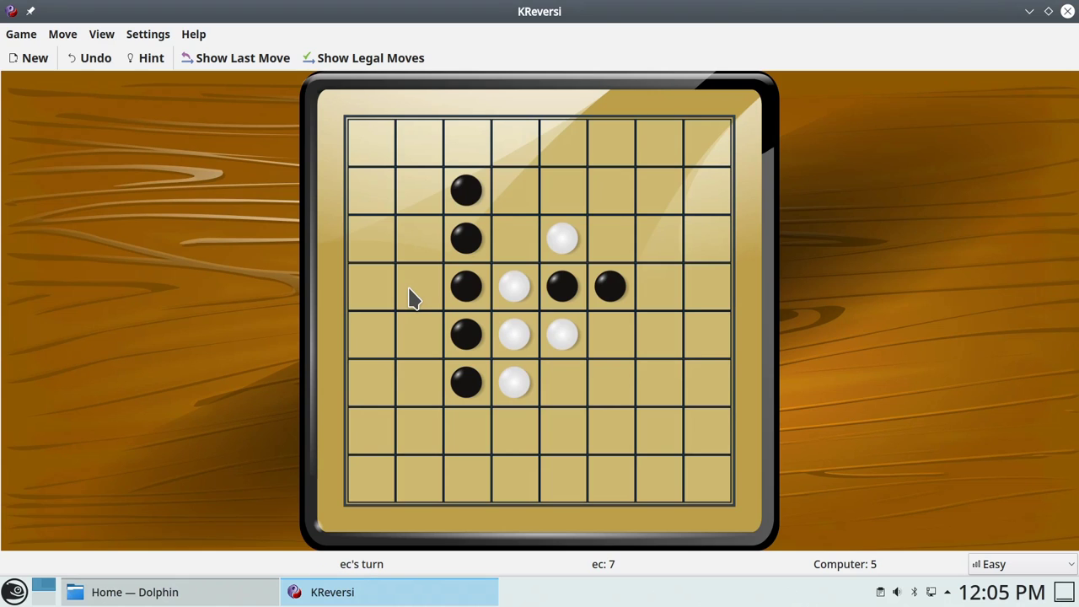
- Turn on the display of legal moves, play two more black discs, and close KReversi
{"action": "left_click", "coordinate": [371, 61]}
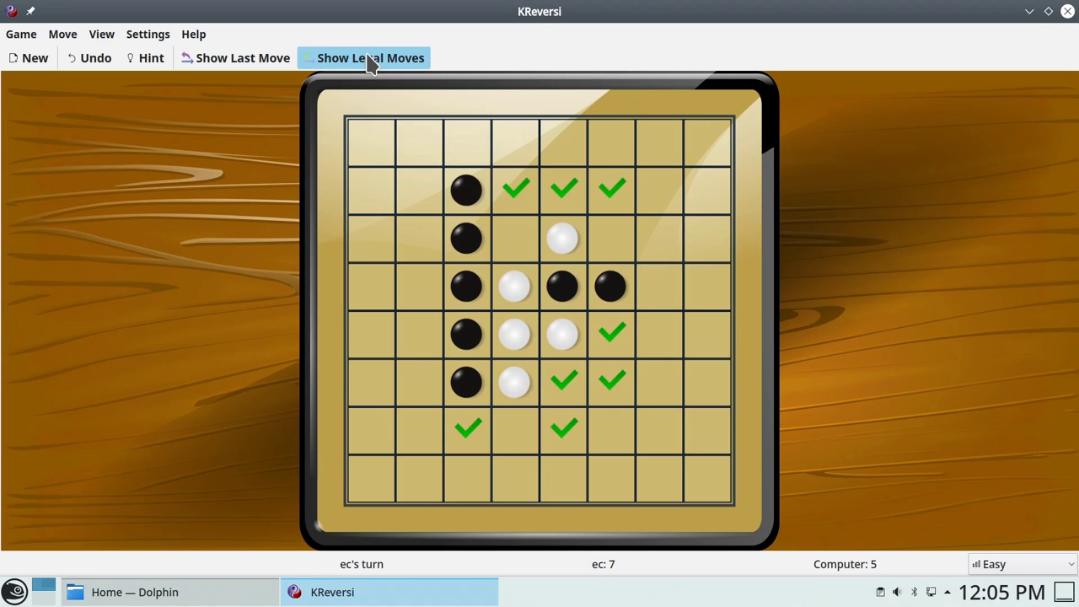
{"action": "left_click", "coordinate": [475, 435]}
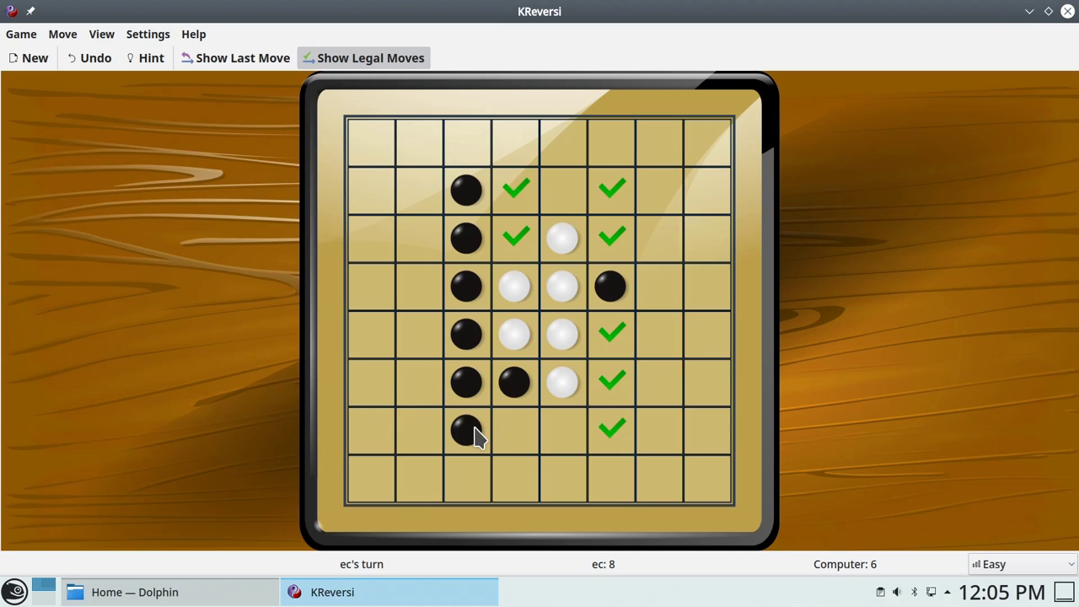
{"action": "left_click", "coordinate": [512, 238]}
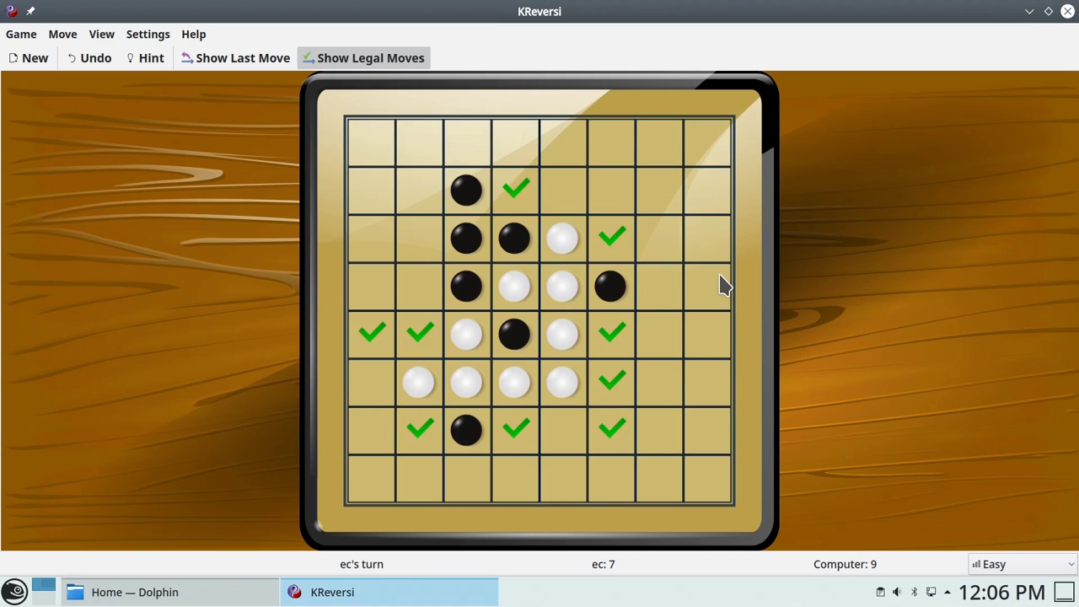
{"action": "left_click", "coordinate": [1068, 11]}
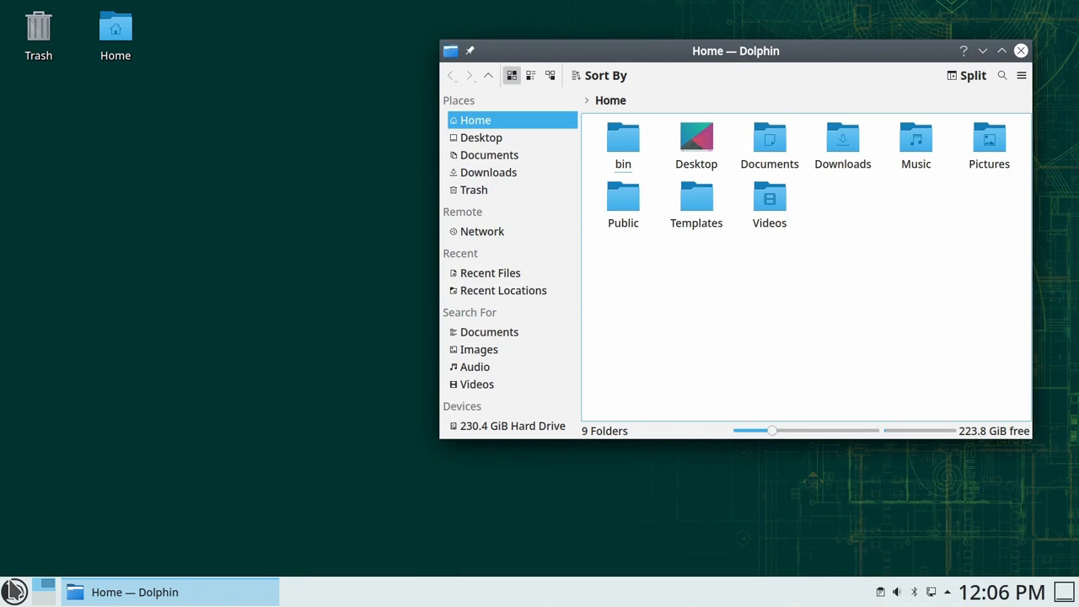
- Look at the installed Graphics applications and return to the overview of all application categories
{"action": "left_click", "coordinate": [14, 590]}
{"action": "left_click", "coordinate": [131, 533]}
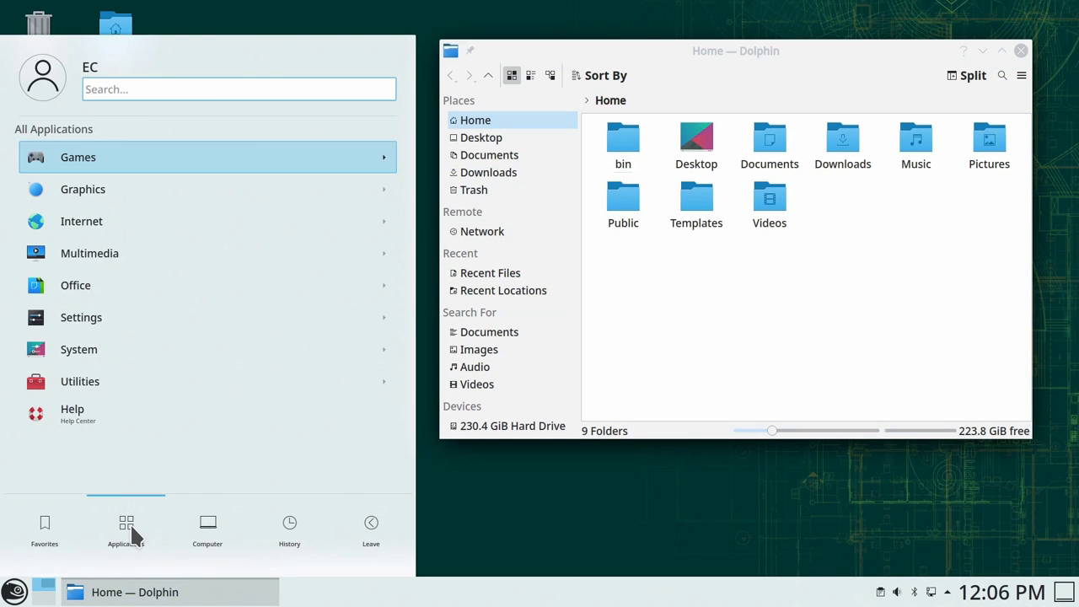
{"action": "left_click", "coordinate": [135, 189]}
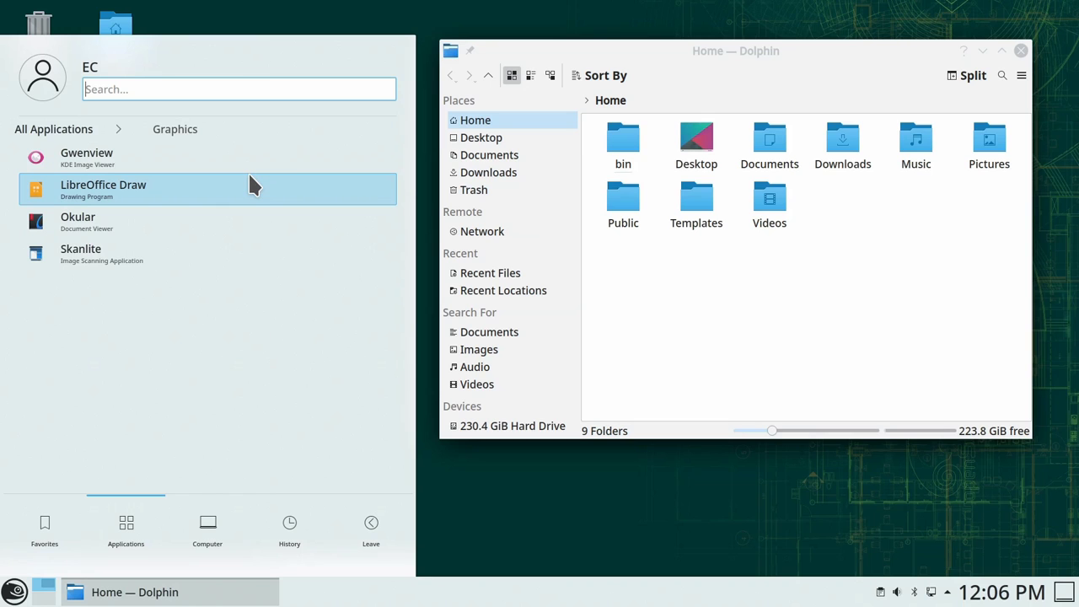
{"action": "left_click", "coordinate": [53, 127]}
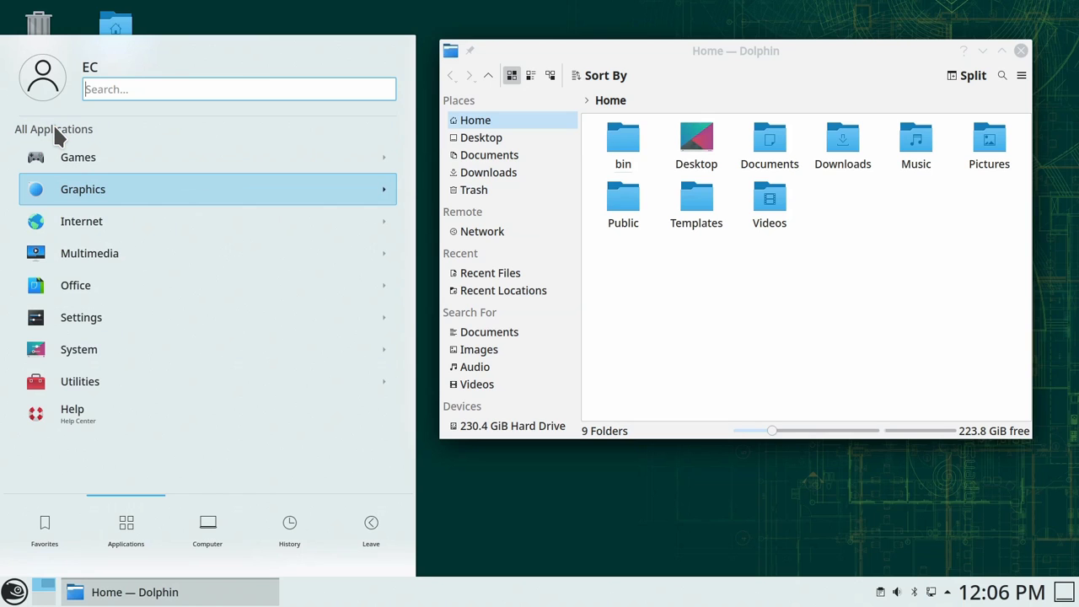
- Launch Firefox from the Internet applications to view its start page, and close the browser
{"action": "left_click", "coordinate": [89, 220]}
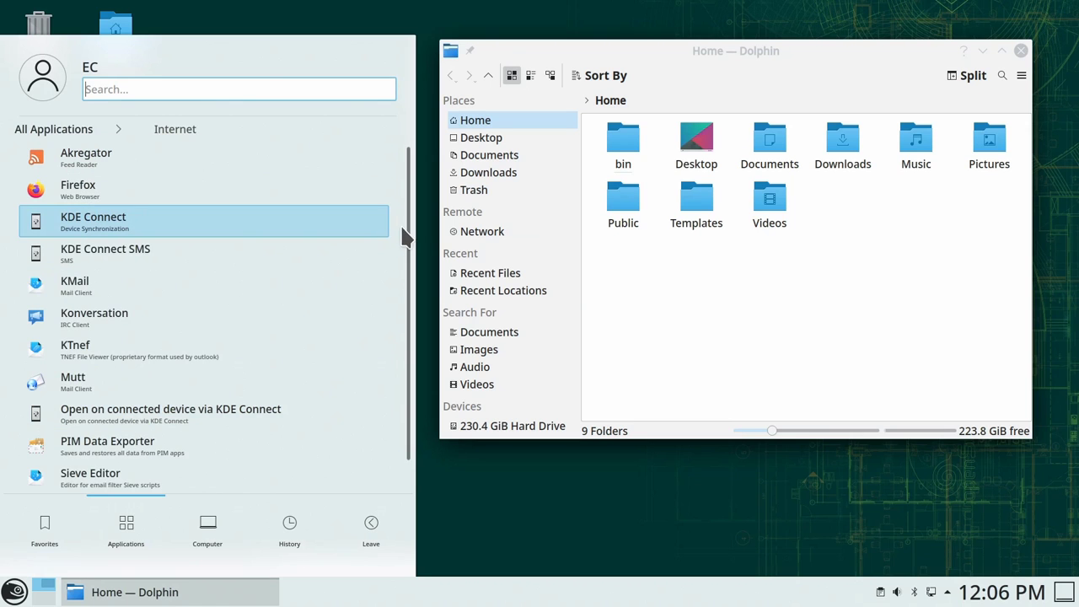
{"action": "scroll", "coordinate": [404, 306], "scroll_direction": "down", "scroll_amount": 1}
{"action": "scroll", "coordinate": [393, 169], "scroll_direction": "up", "scroll_amount": 1}
{"action": "scroll", "coordinate": [163, 187], "scroll_direction": "right", "scroll_amount": 1}
{"action": "left_click", "coordinate": [162, 187]}
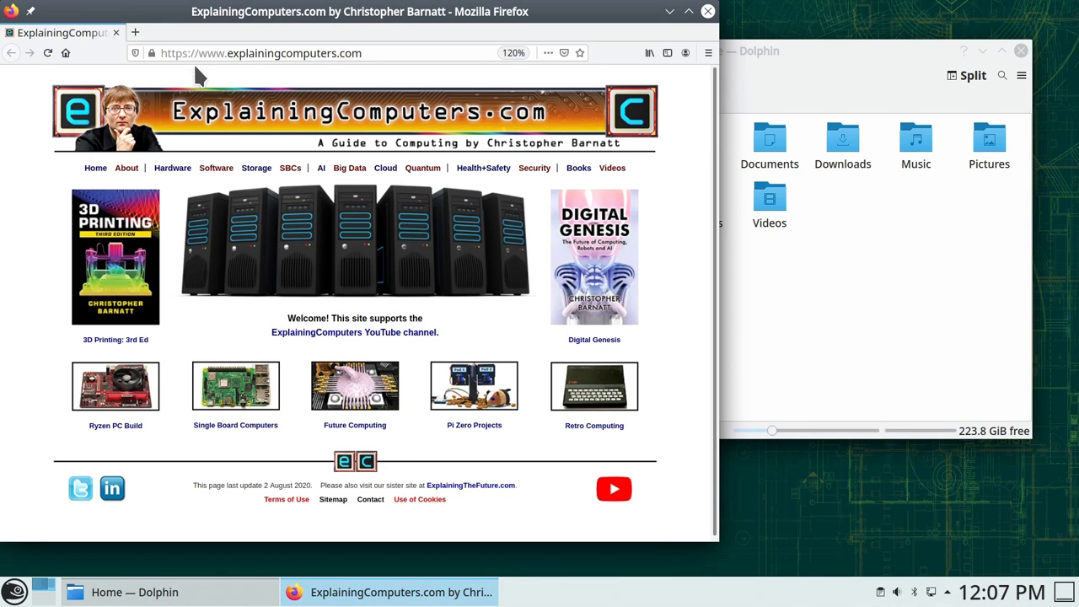
{"action": "left_click_drag", "start_coordinate": [145, 18], "coordinate": [249, 30]}
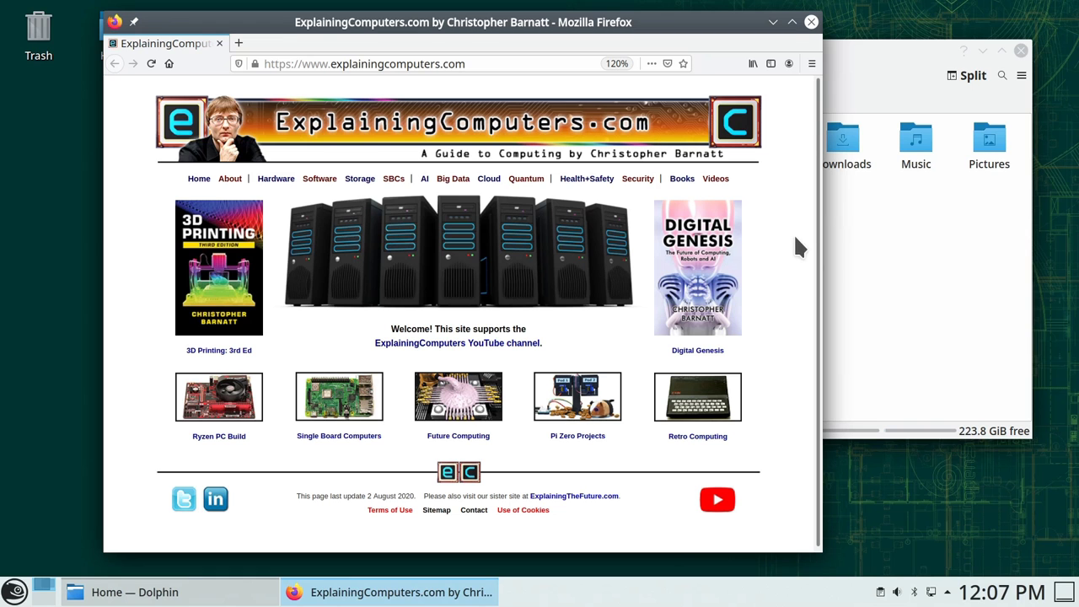
{"action": "left_click", "coordinate": [811, 22]}
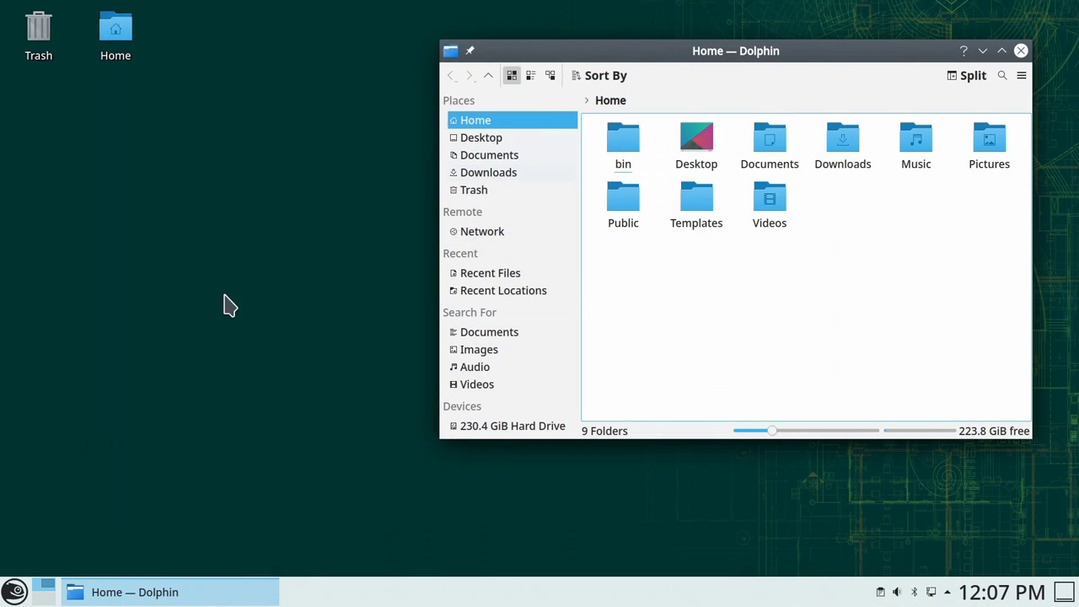
- Look at the installed Multimedia applications and launch LibreOffice Writer from the Office category
{"action": "left_click", "coordinate": [14, 591]}
{"action": "left_click", "coordinate": [131, 538]}
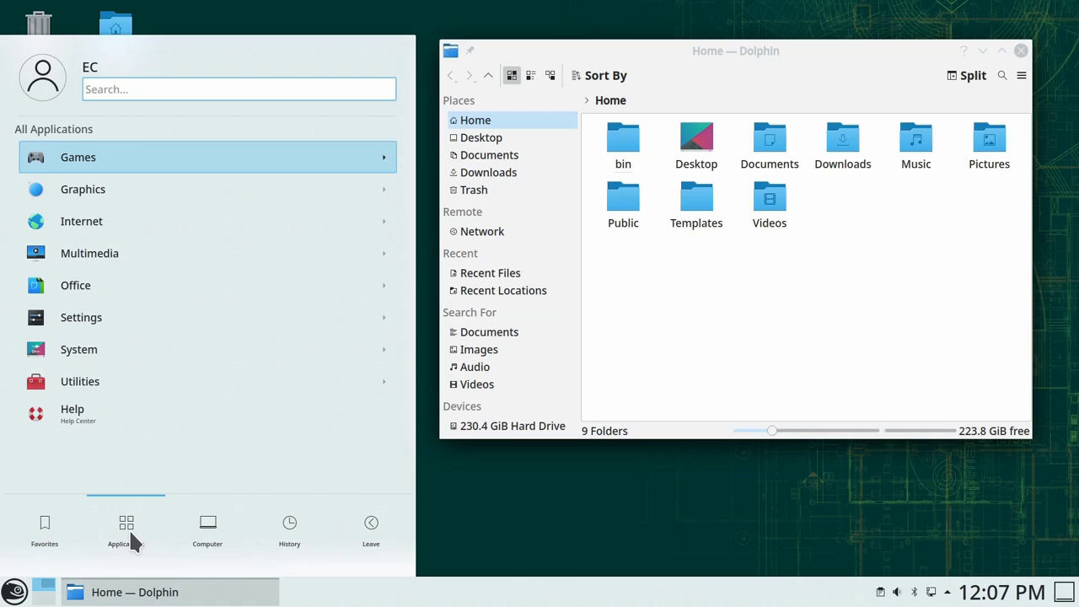
{"action": "left_click", "coordinate": [146, 260]}
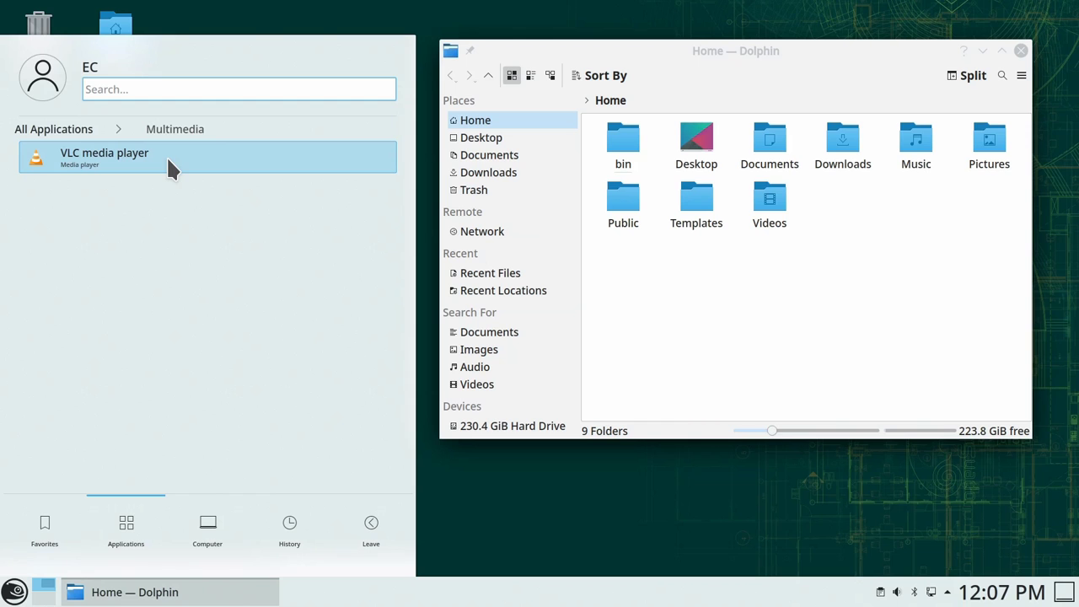
{"action": "left_click", "coordinate": [73, 131]}
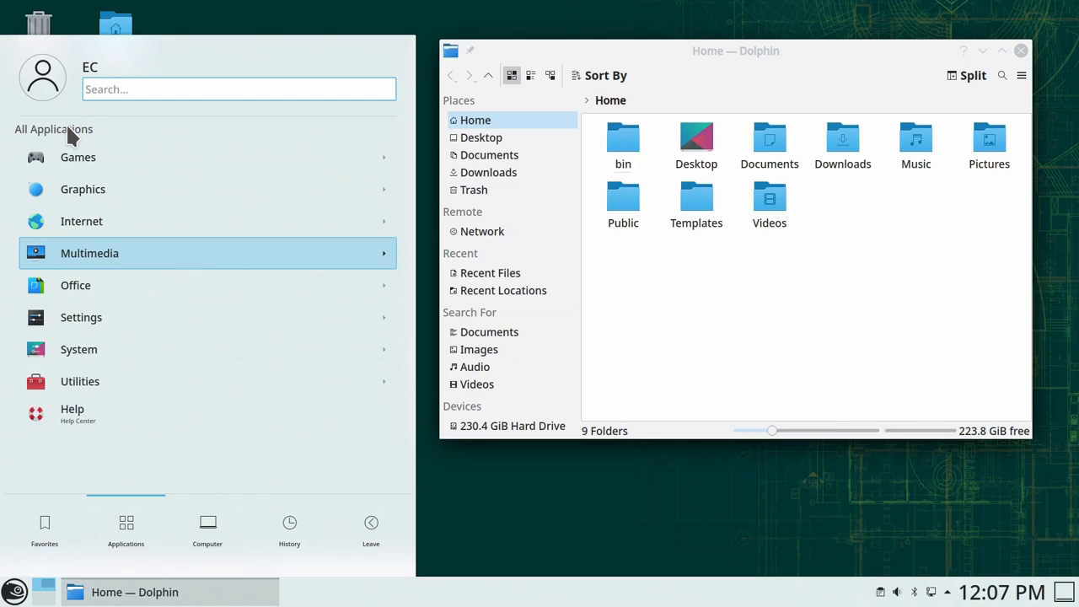
{"action": "left_click", "coordinate": [88, 291]}
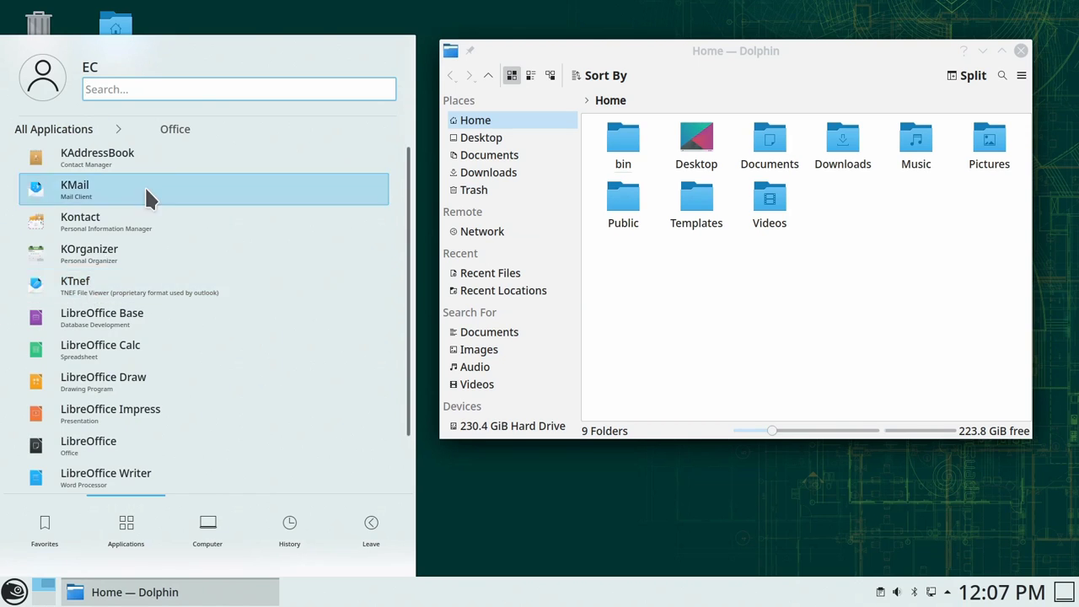
{"action": "left_click", "coordinate": [171, 471]}
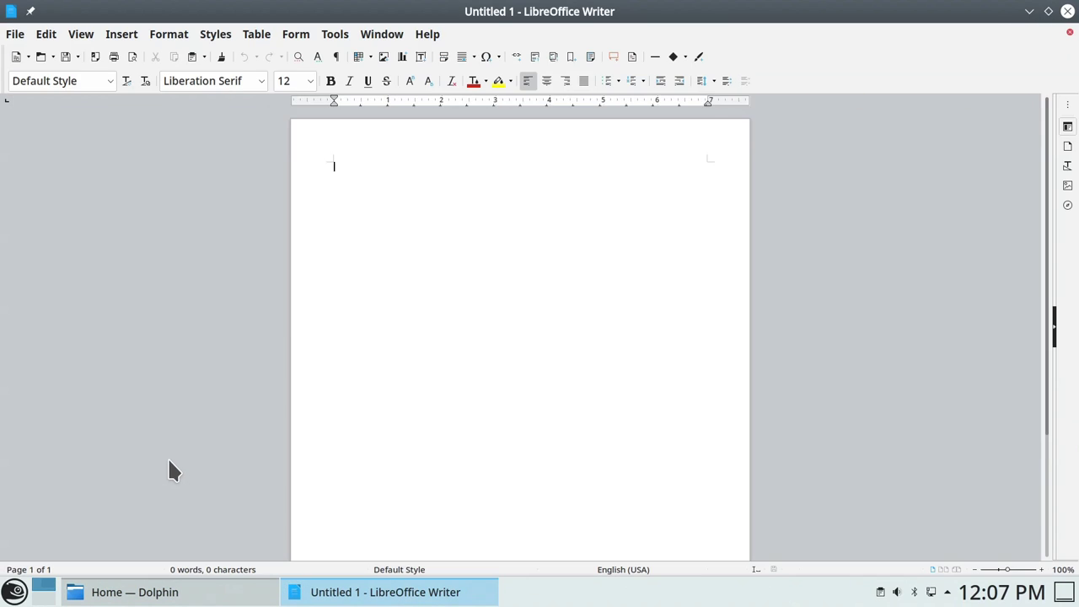
- Enter "Hello" in the blank document and set the text's font size to 96
{"action": "type", "text": "Hello"}
{"action": "key", "text": "ctrl+a"}
{"action": "left_click", "coordinate": [309, 83]}
{"action": "left_click_drag", "start_coordinate": [311, 117], "coordinate": [298, 221]}
{"action": "left_click", "coordinate": [296, 252]}
{"action": "left_click", "coordinate": [537, 333]}
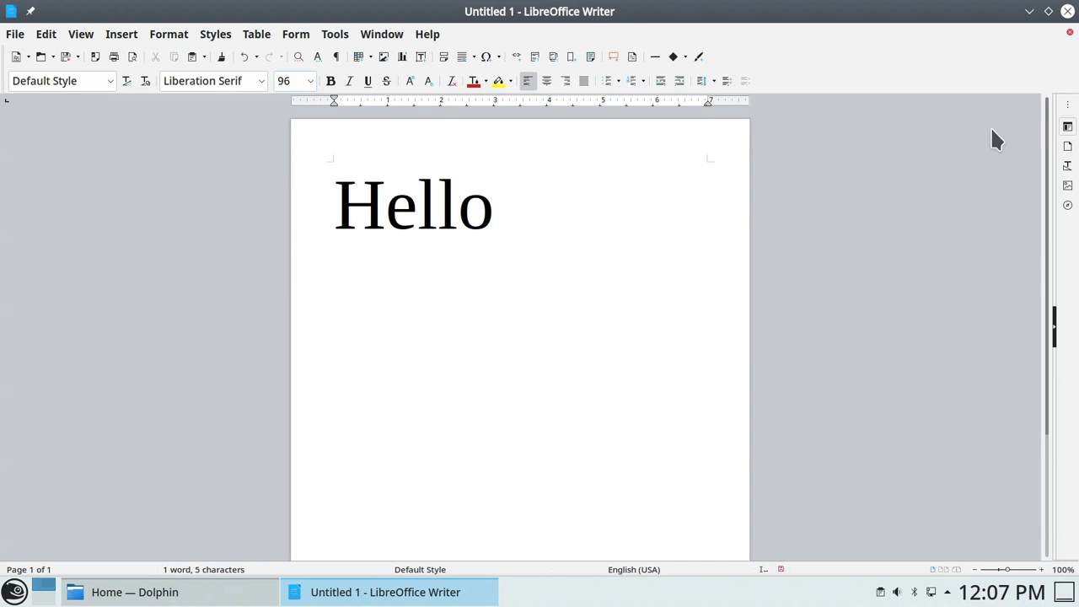
- Close the Writer document without saving its changes
{"action": "left_click", "coordinate": [1067, 11]}
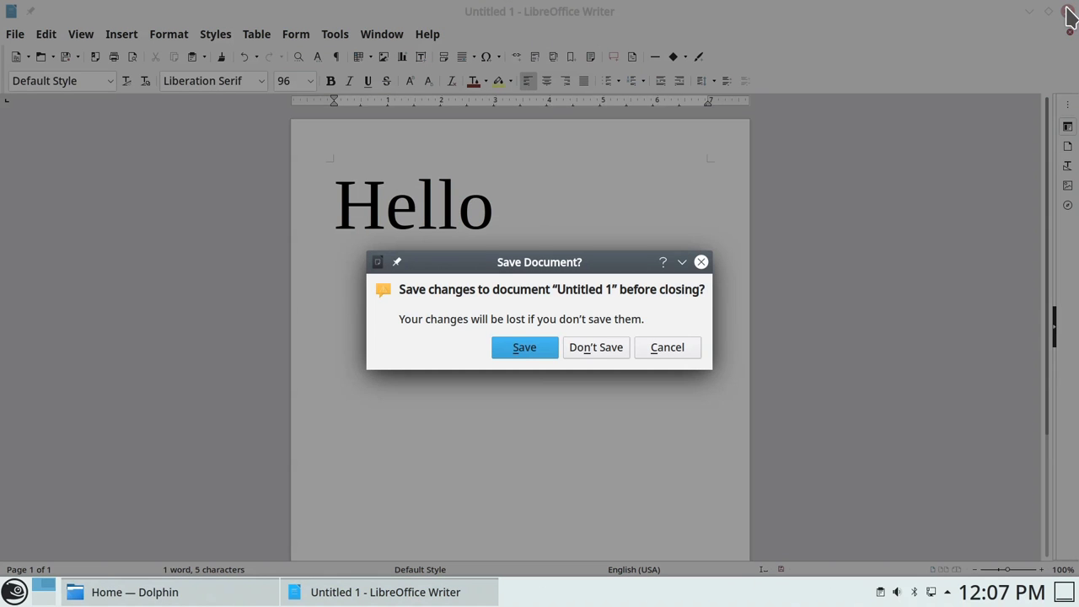
{"action": "left_click", "coordinate": [596, 354]}
- Look at the applications in the Settings category and return to the overview of all categories
{"action": "left_click", "coordinate": [16, 590]}
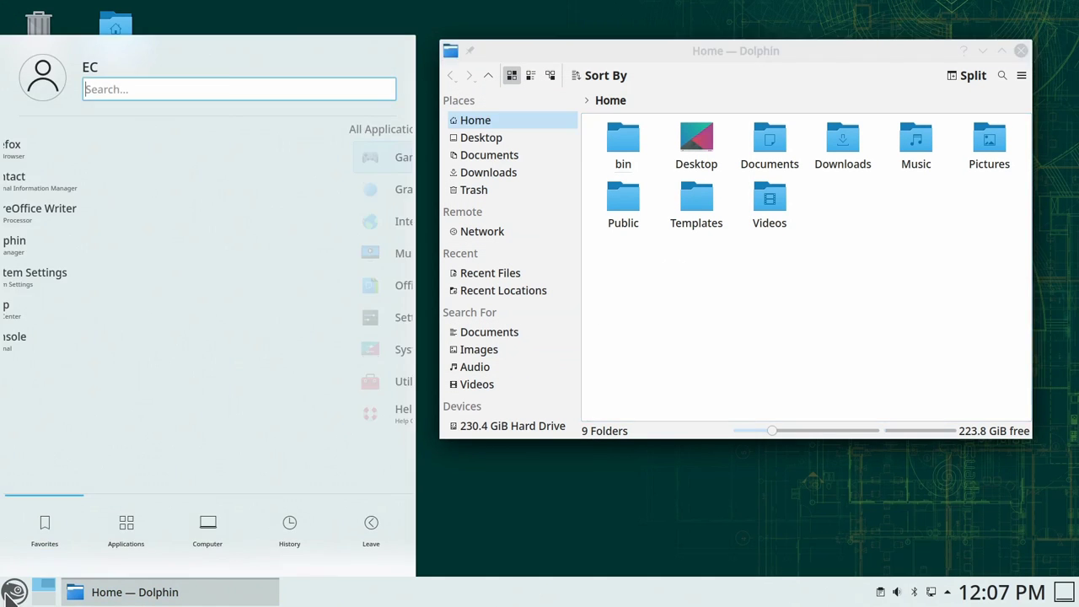
{"action": "left_click", "coordinate": [120, 543]}
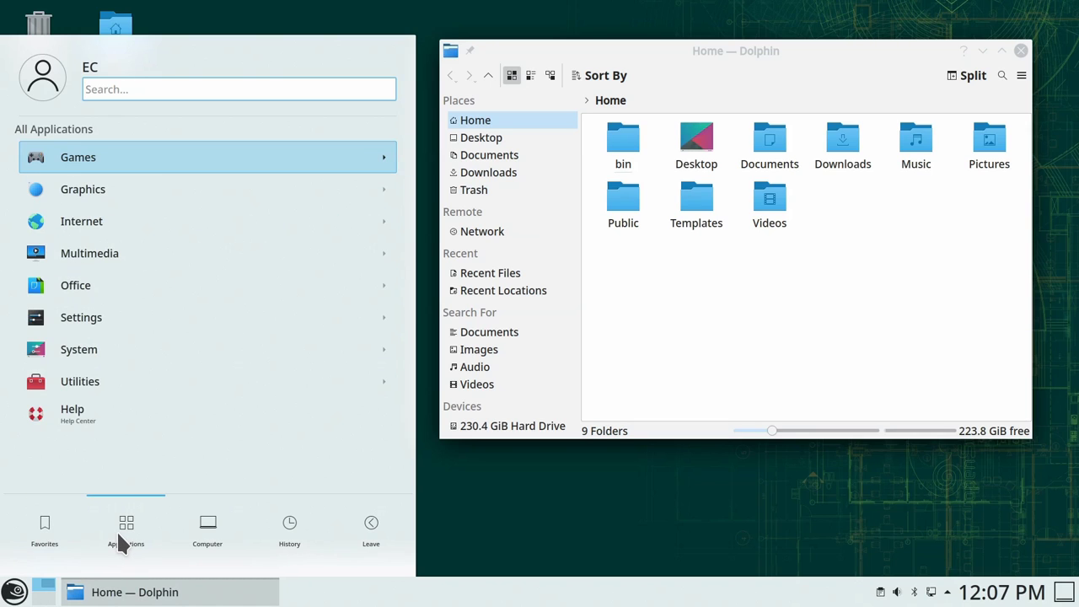
{"action": "left_click", "coordinate": [113, 317]}
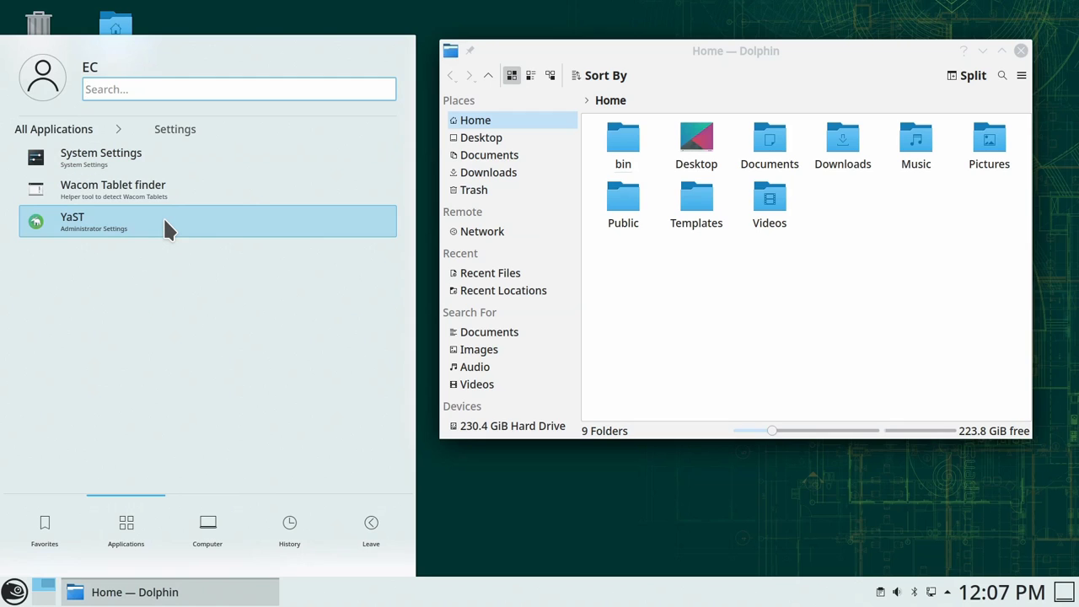
{"action": "left_click", "coordinate": [53, 129]}
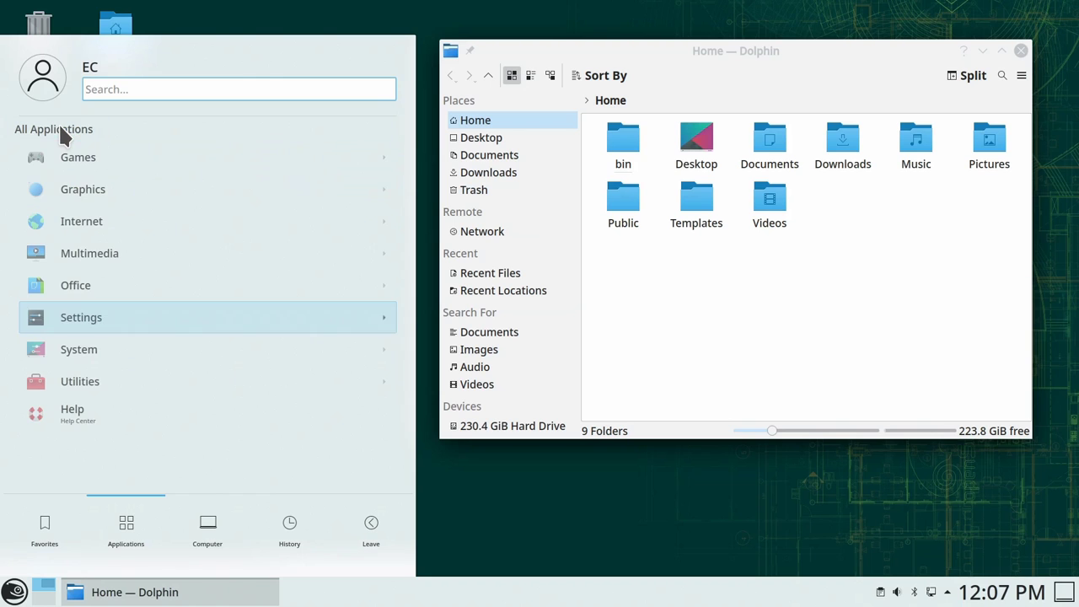
- Launch Info Center from the System category, shift its window up from the screen corner, and view the memory information
{"action": "left_click", "coordinate": [110, 348]}
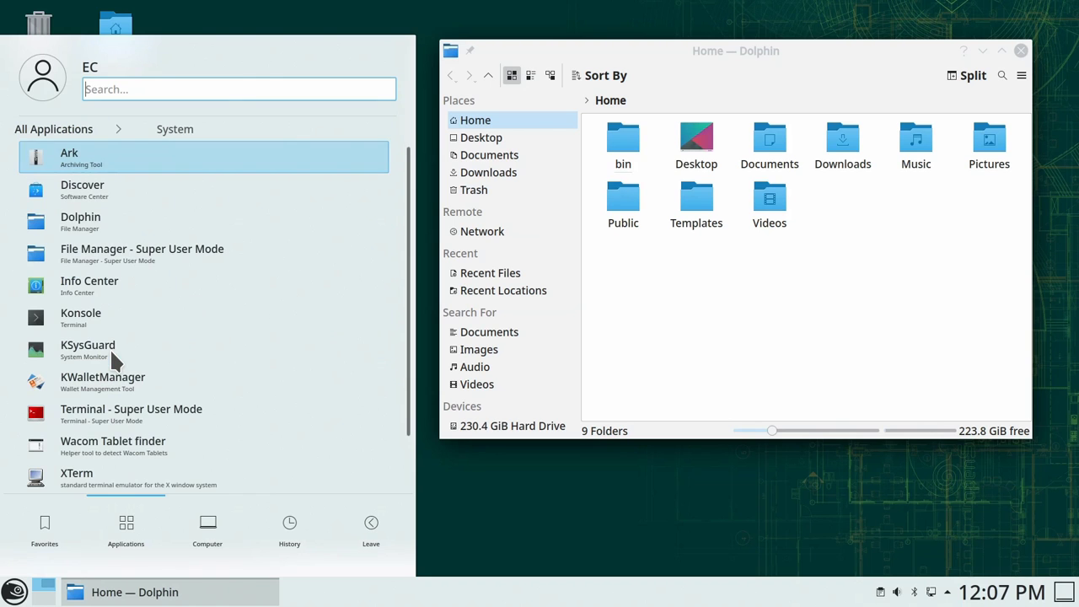
{"action": "left_click", "coordinate": [118, 288]}
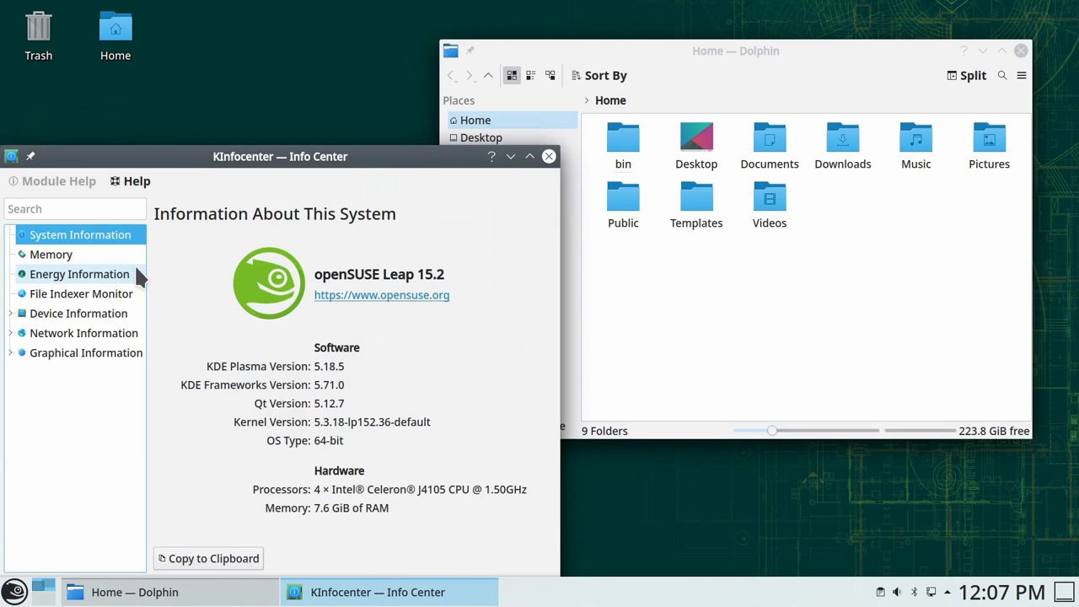
{"action": "left_click_drag", "start_coordinate": [167, 142], "coordinate": [315, 67]}
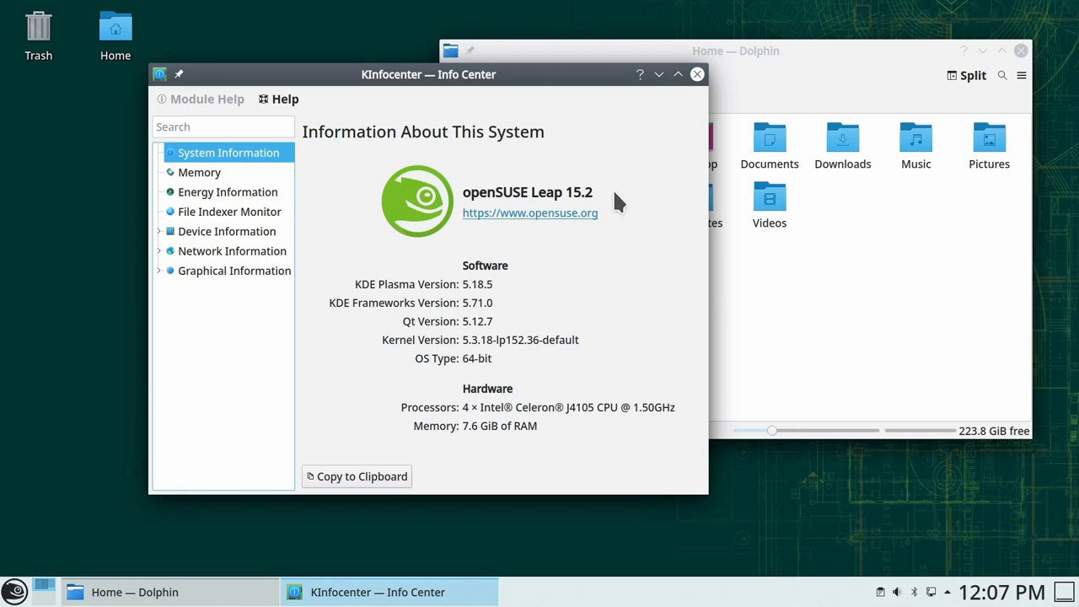
{"action": "left_click", "coordinate": [193, 175]}
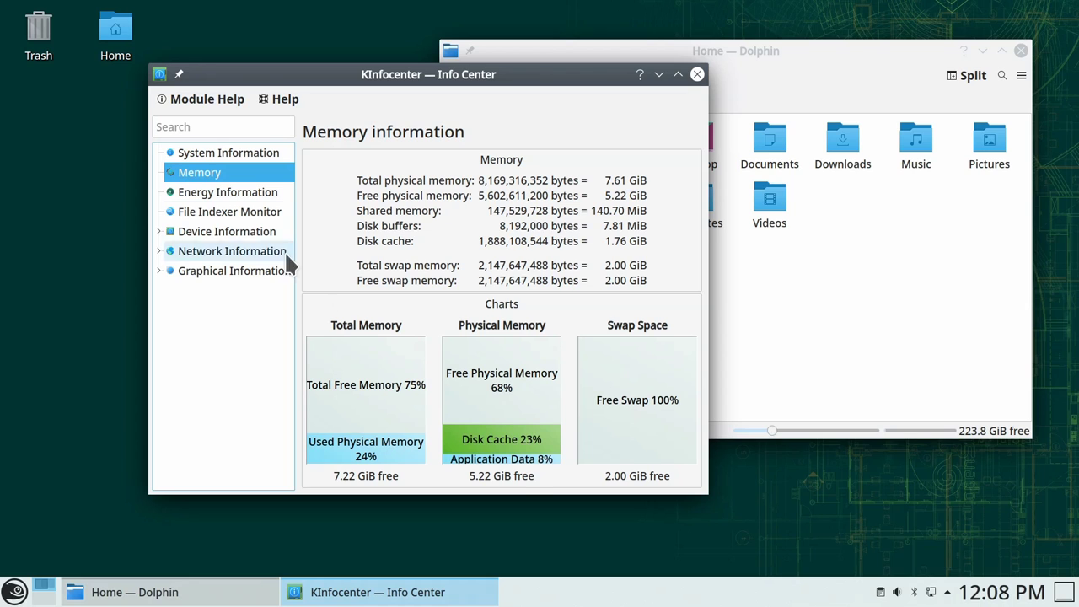
{"action": "mouse_move", "coordinate": [381, 430]}
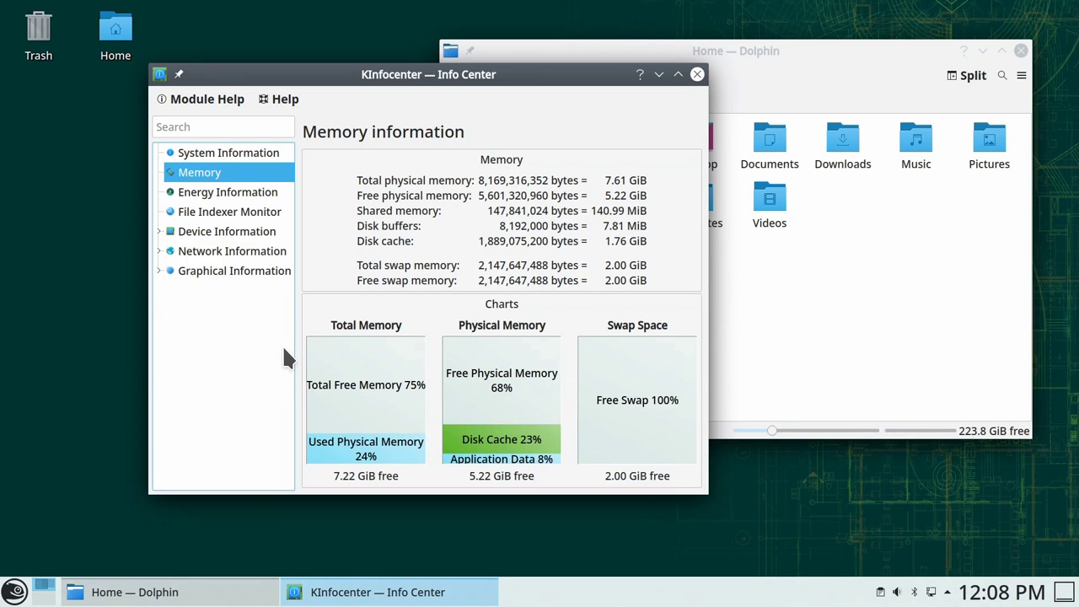
- Expand the storage drives and processors in the Device Viewer, select USB Devices, and close Info Center
{"action": "left_click", "coordinate": [230, 239]}
{"action": "left_click", "coordinate": [157, 229]}
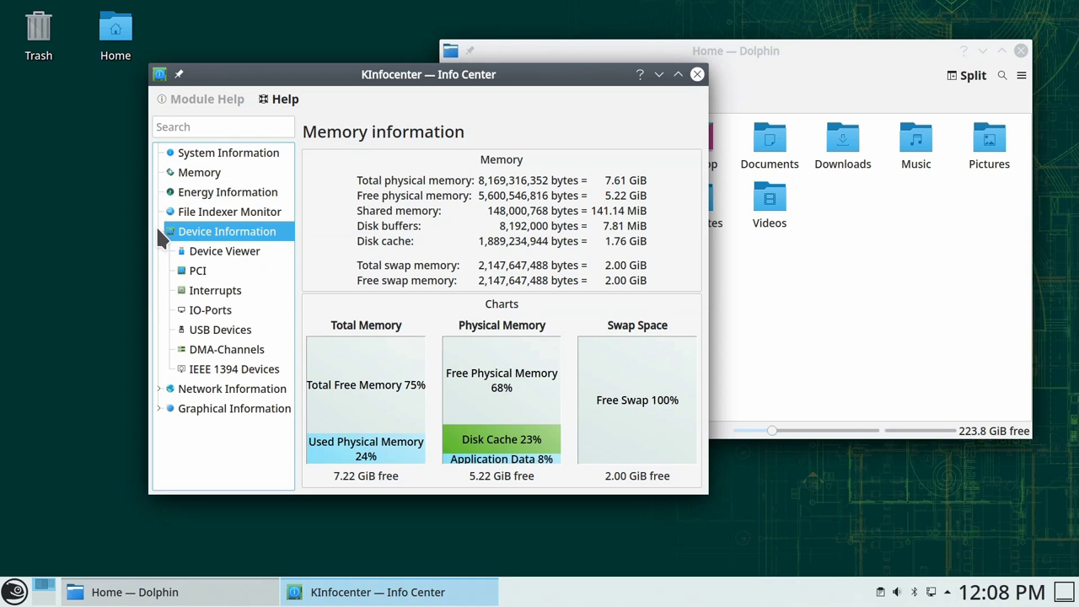
{"action": "left_click", "coordinate": [190, 246]}
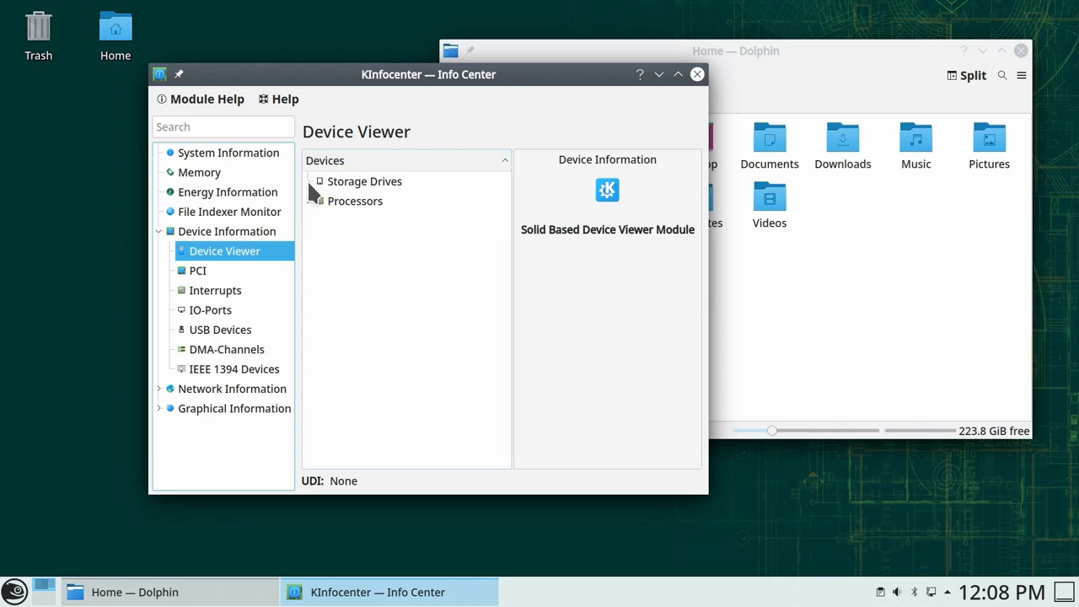
{"action": "left_click", "coordinate": [307, 181]}
{"action": "left_click", "coordinate": [317, 200]}
{"action": "left_click", "coordinate": [309, 293]}
{"action": "left_click", "coordinate": [253, 331]}
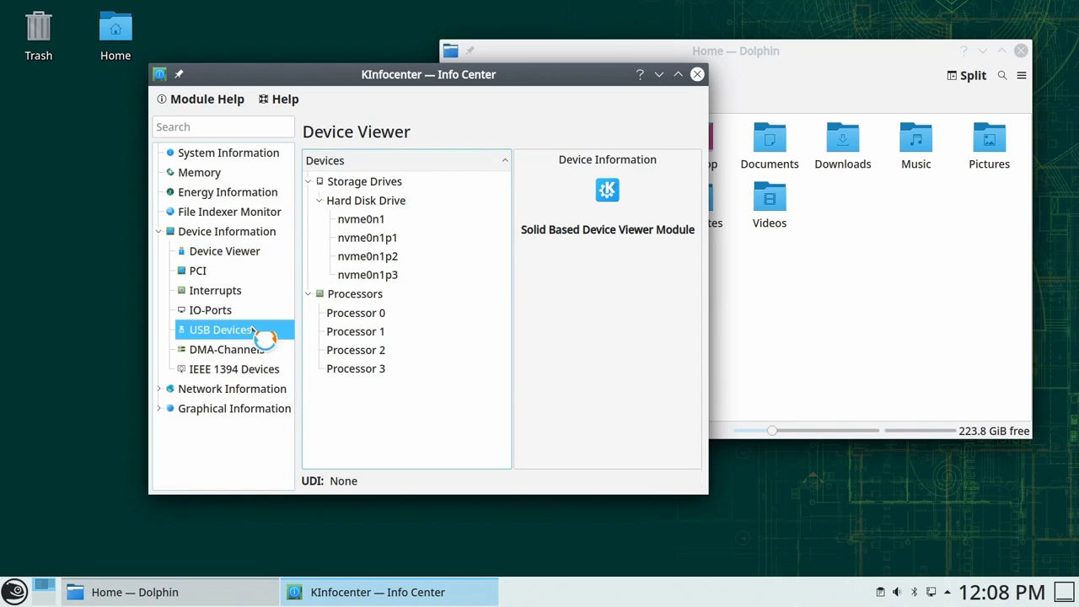
{"action": "left_click", "coordinate": [698, 74]}
- Launch Emoji Selector from the Utilities category and shift its window away from the screen corner
{"action": "left_click", "coordinate": [14, 591]}
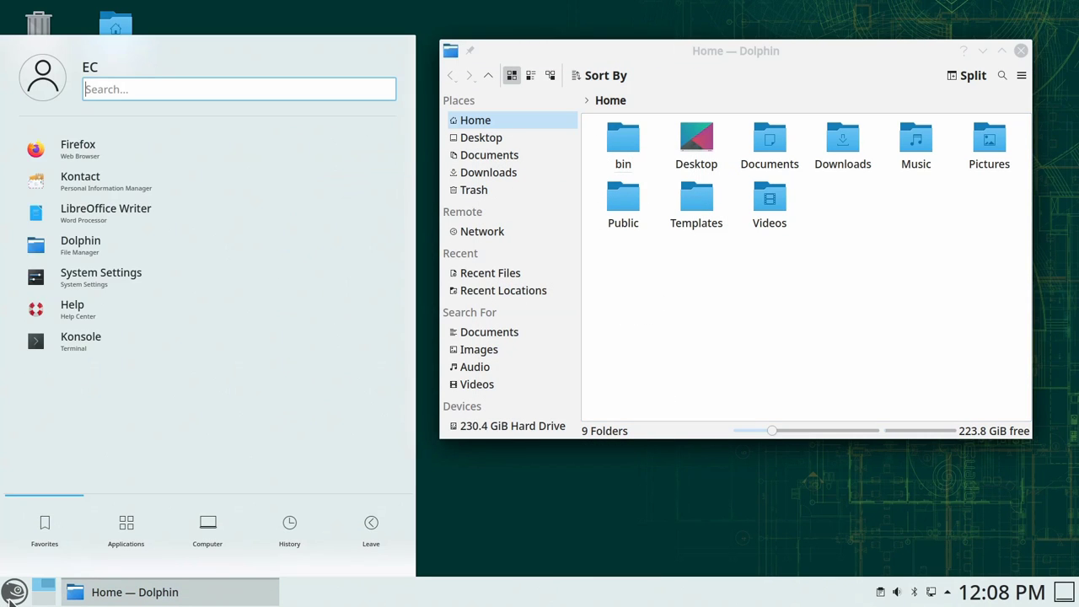
{"action": "mouse_move", "coordinate": [130, 535]}
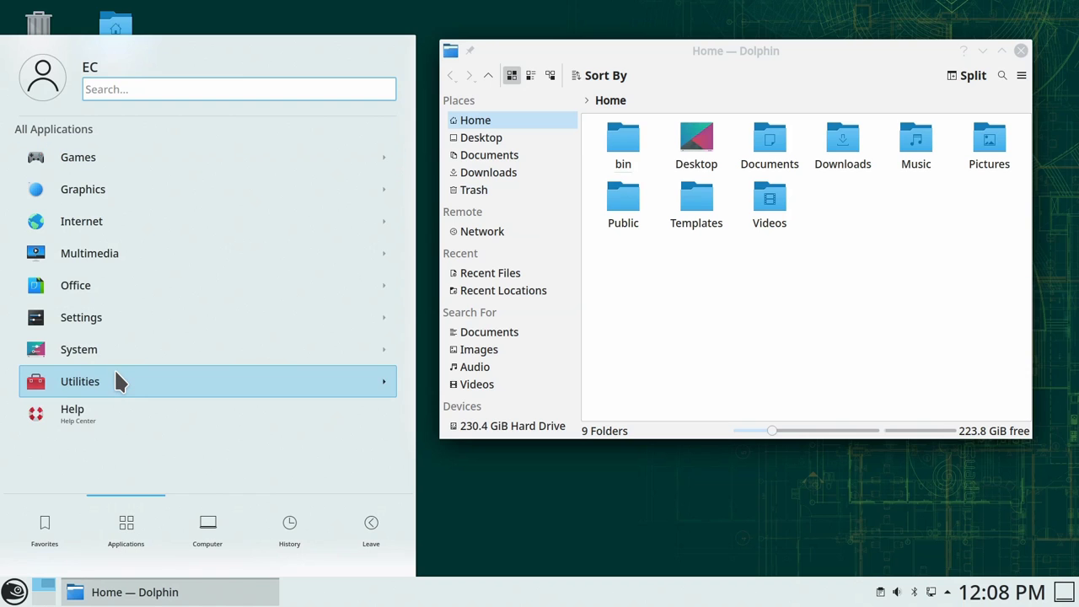
{"action": "mouse_move", "coordinate": [118, 382]}
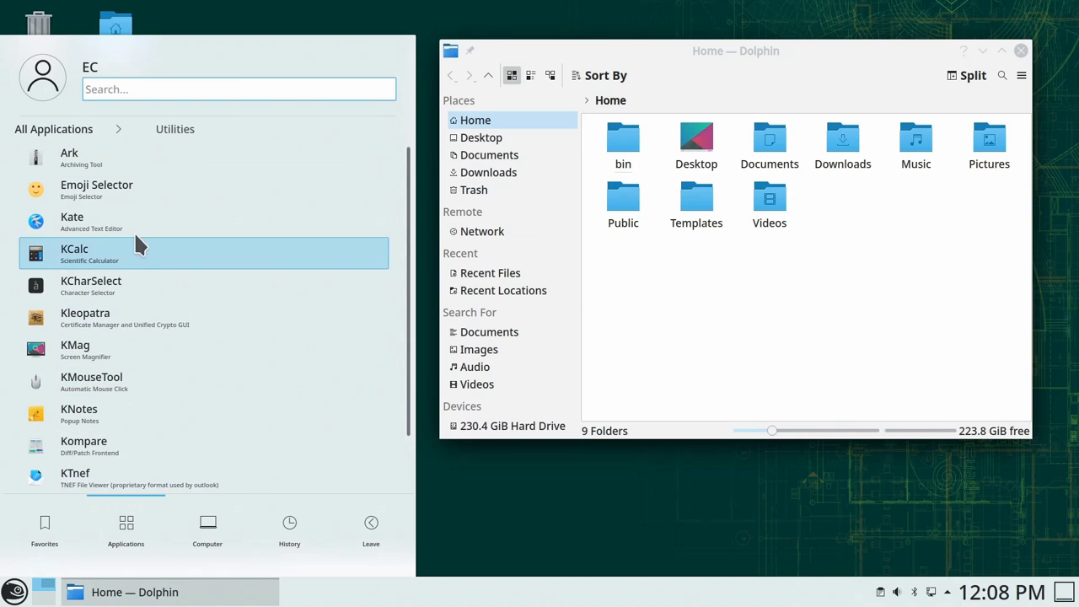
{"action": "left_click", "coordinate": [139, 191]}
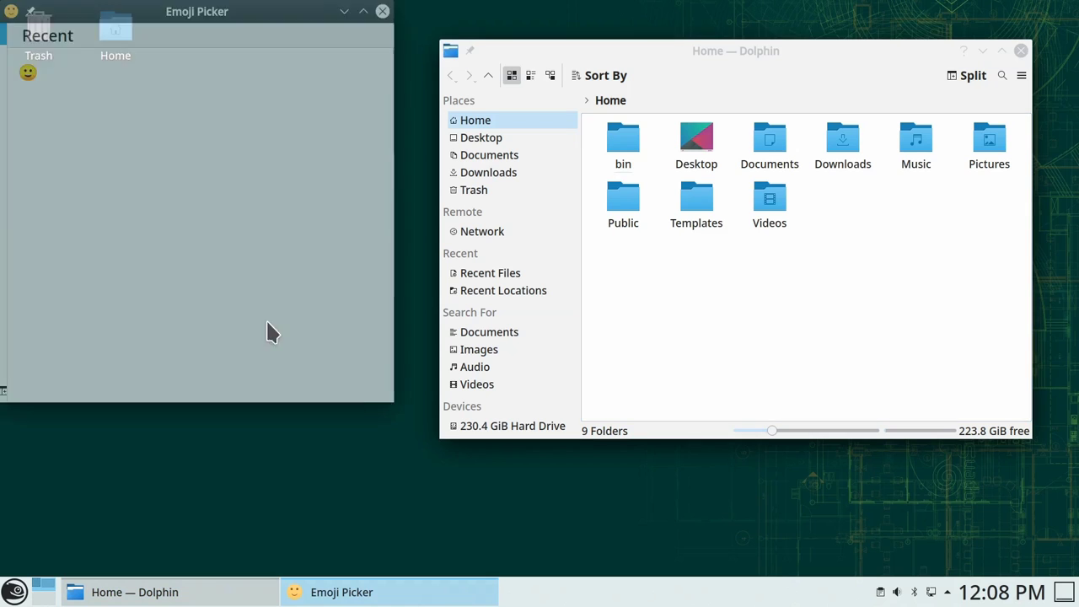
{"action": "left_click_drag", "start_coordinate": [197, 19], "coordinate": [405, 162]}
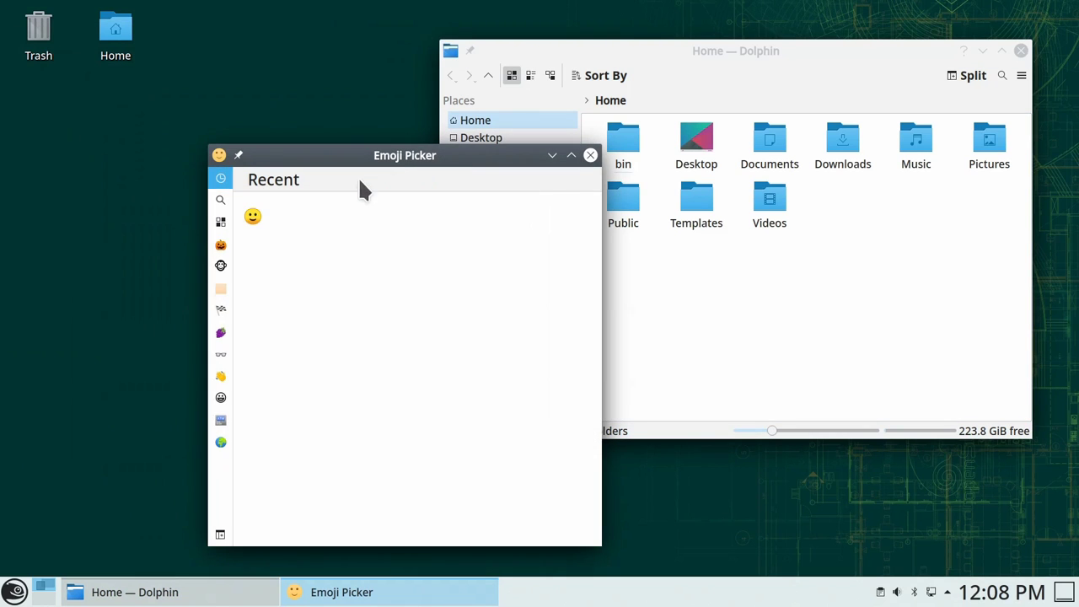
- Copy the recent smiley emoji to the clipboard, show the Activities emojis, and shift the Emoji Picker window slightly
{"action": "left_click", "coordinate": [254, 213]}
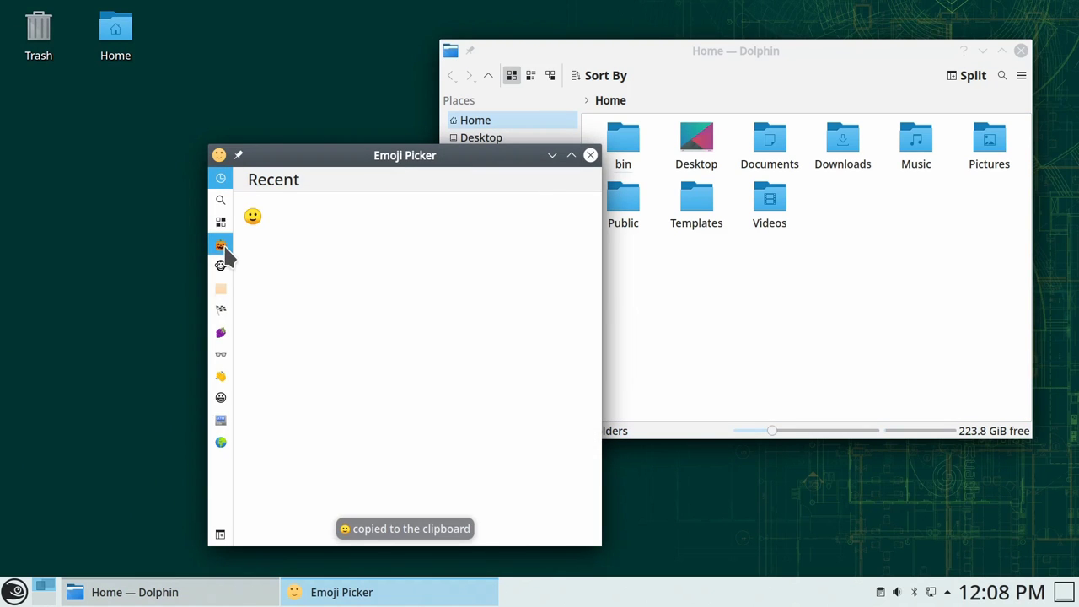
{"action": "left_click", "coordinate": [221, 245]}
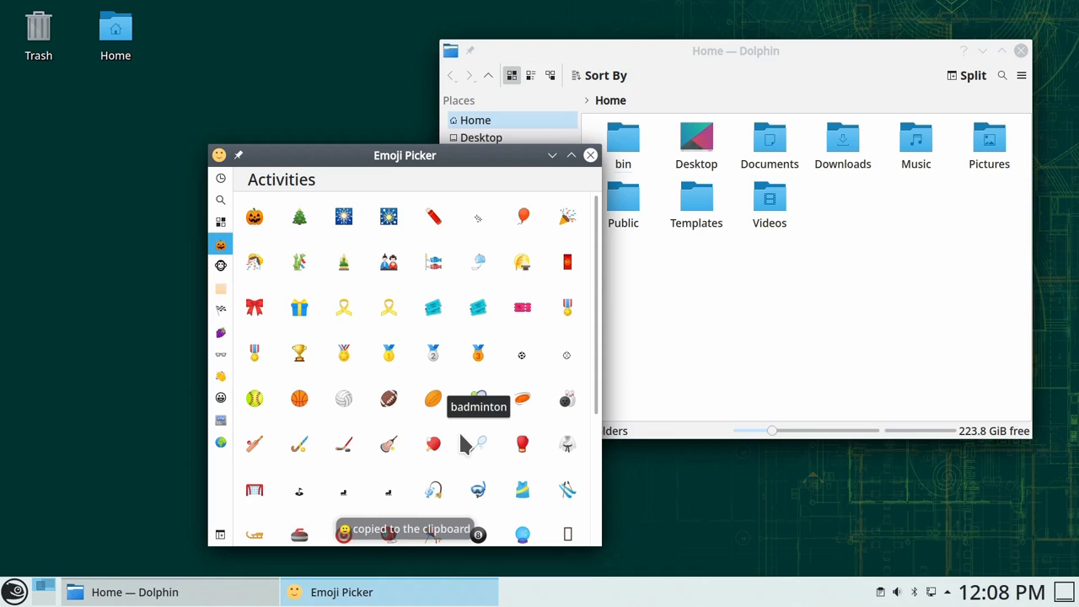
{"action": "left_click_drag", "start_coordinate": [489, 162], "coordinate": [375, 135]}
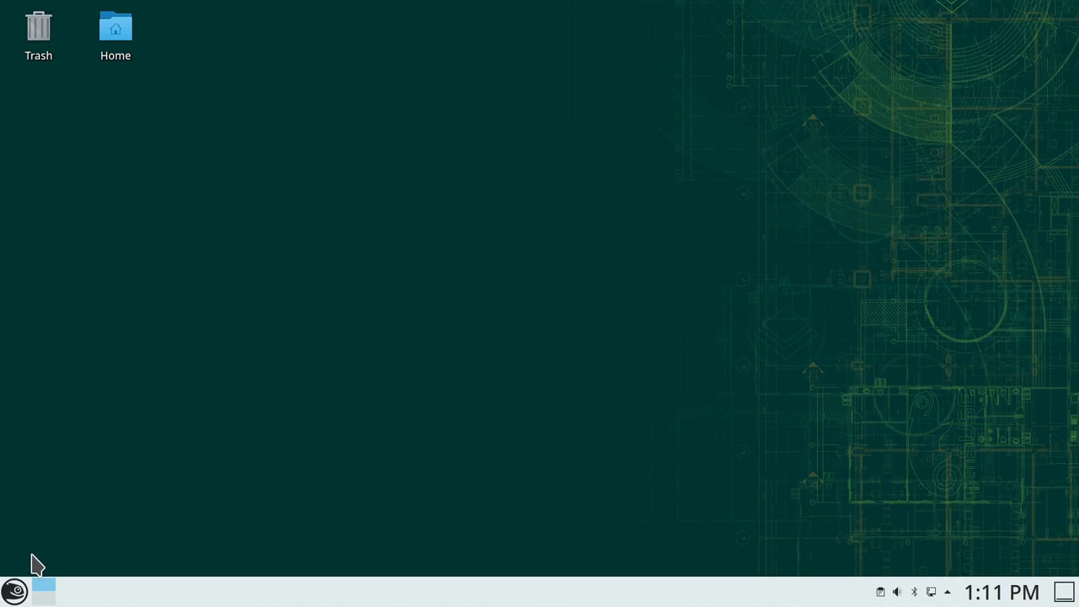
- Launch System Settings from the favorite applications and shift its window away from the screen corner
{"action": "left_click", "coordinate": [14, 592]}
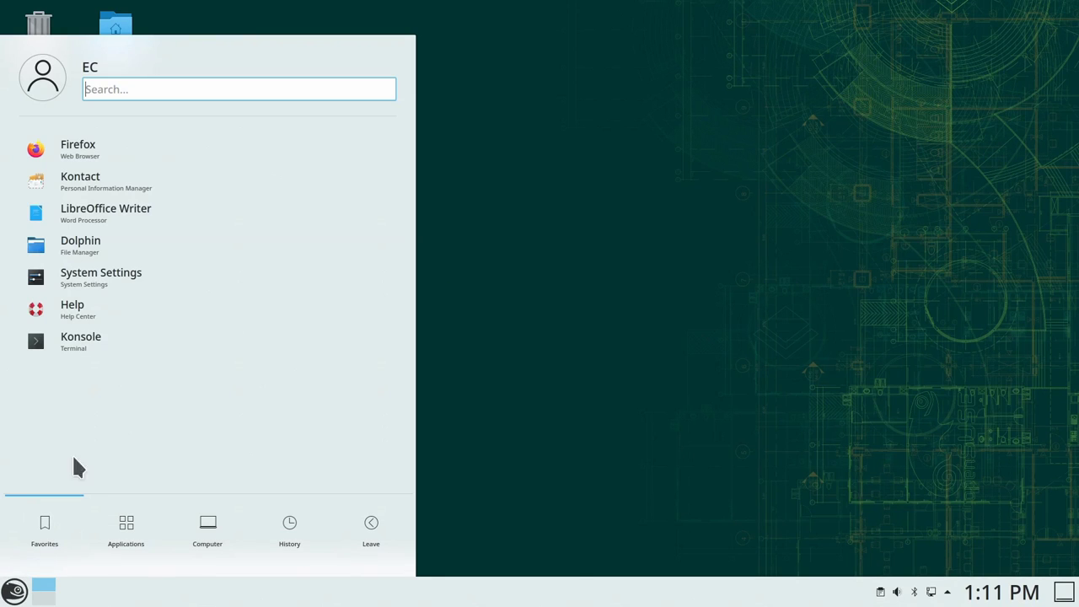
{"action": "left_click", "coordinate": [139, 280]}
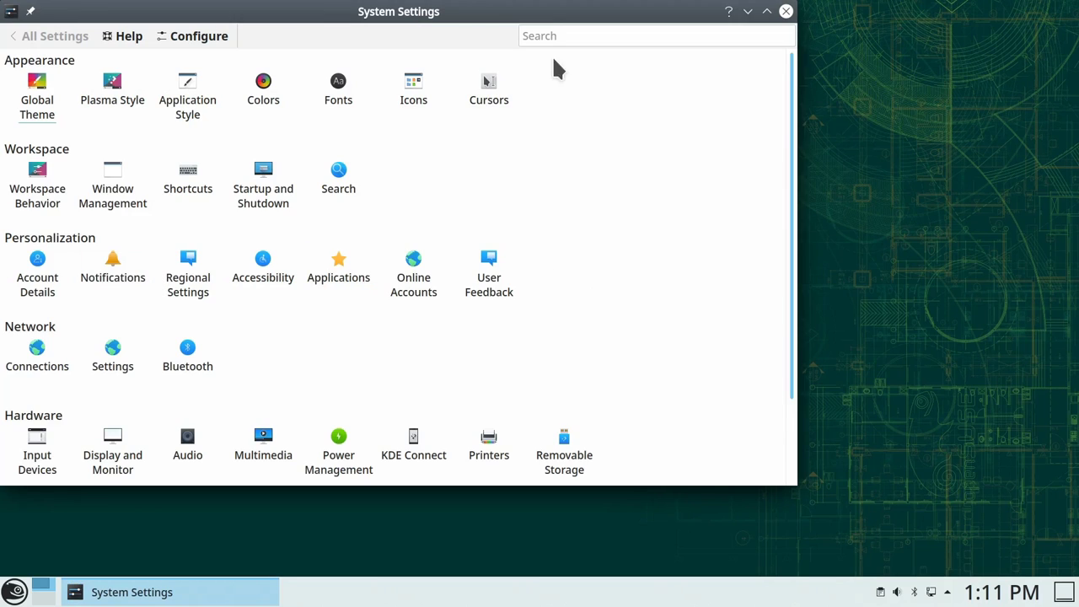
{"action": "left_click_drag", "start_coordinate": [535, 14], "coordinate": [661, 46]}
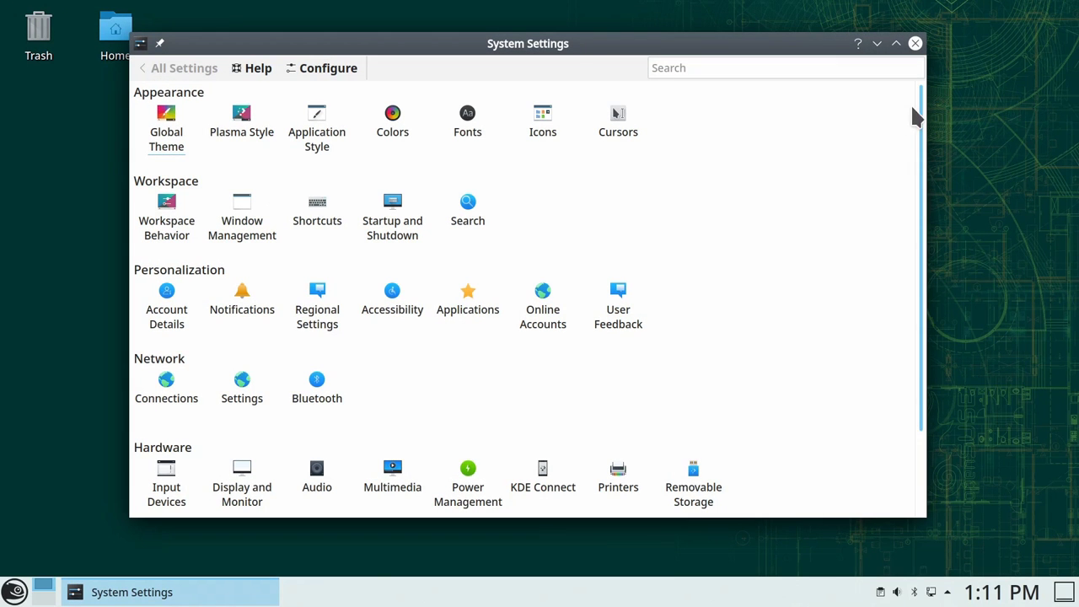
- Open YaST under System Administration in System Settings and authorize it with the root password
{"action": "left_click_drag", "start_coordinate": [920, 109], "coordinate": [915, 184]}
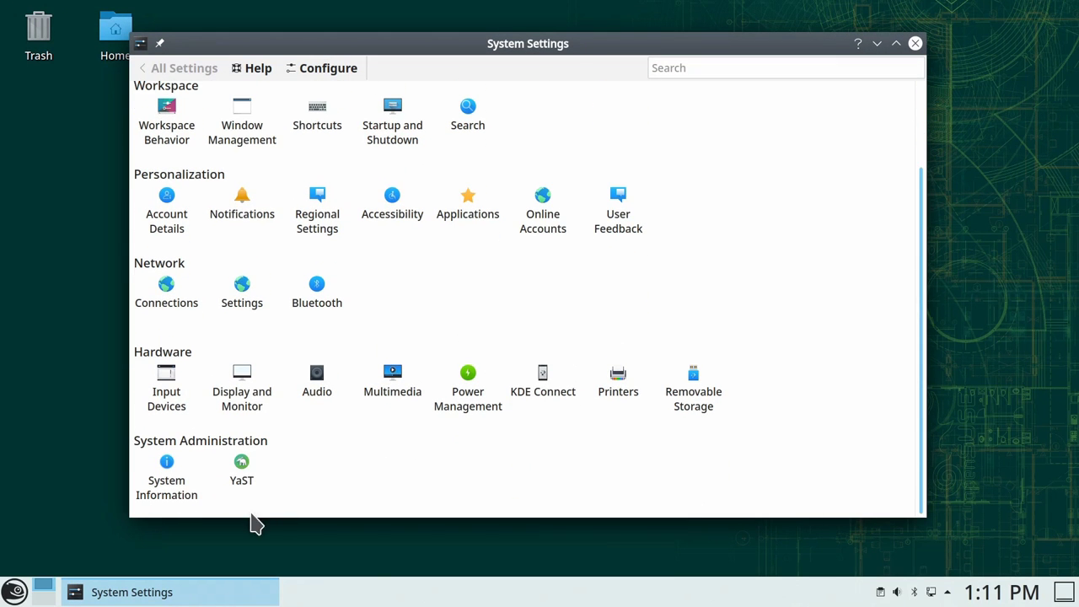
{"action": "left_click", "coordinate": [247, 461]}
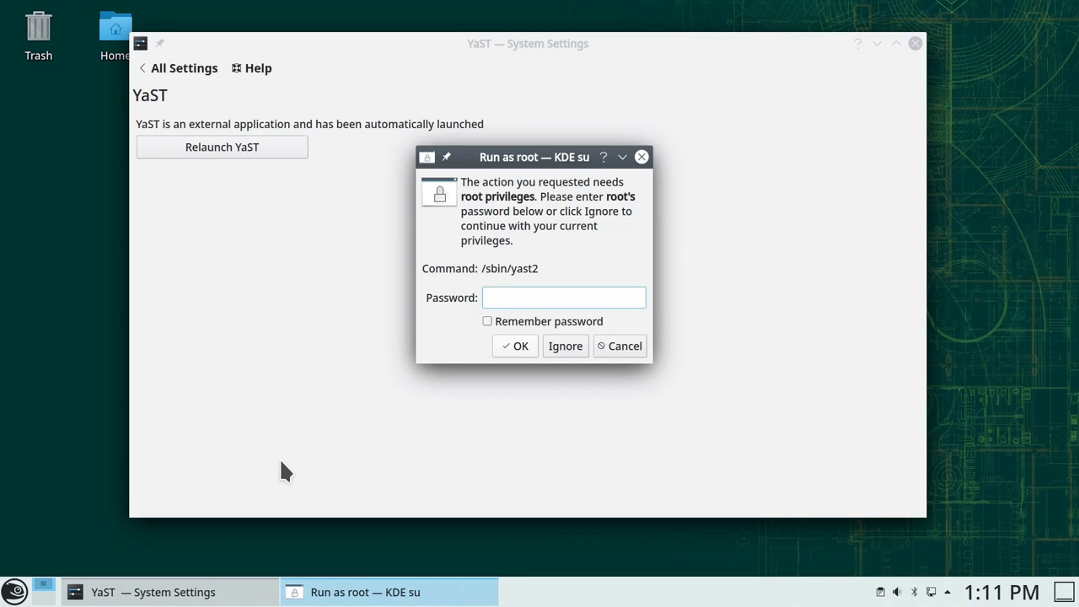
{"action": "type", "text": "**********"}
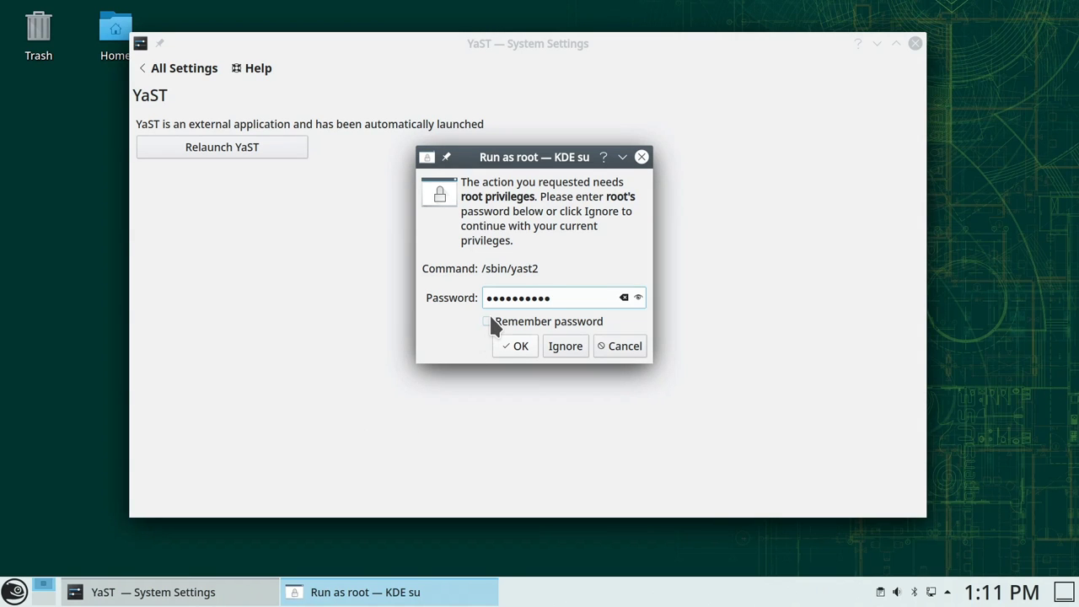
{"action": "left_click", "coordinate": [511, 345]}
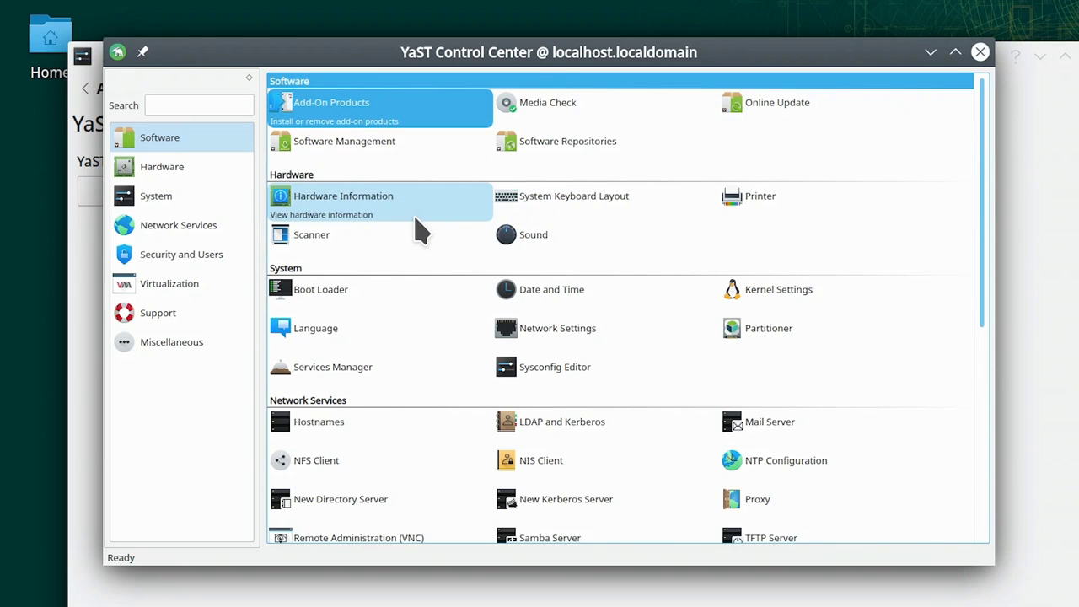
- Review the kernel parameters and bootloader options in the Boot Loader module, close it, and look through the remaining YaST modules
{"action": "left_click", "coordinate": [354, 287]}
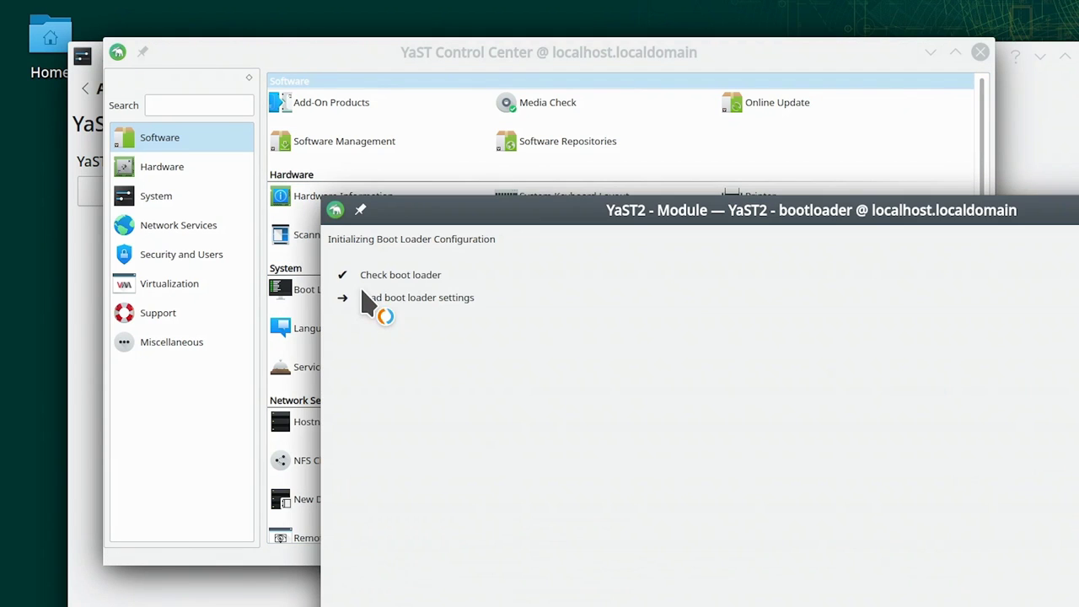
{"action": "left_click_drag", "start_coordinate": [455, 224], "coordinate": [313, 116]}
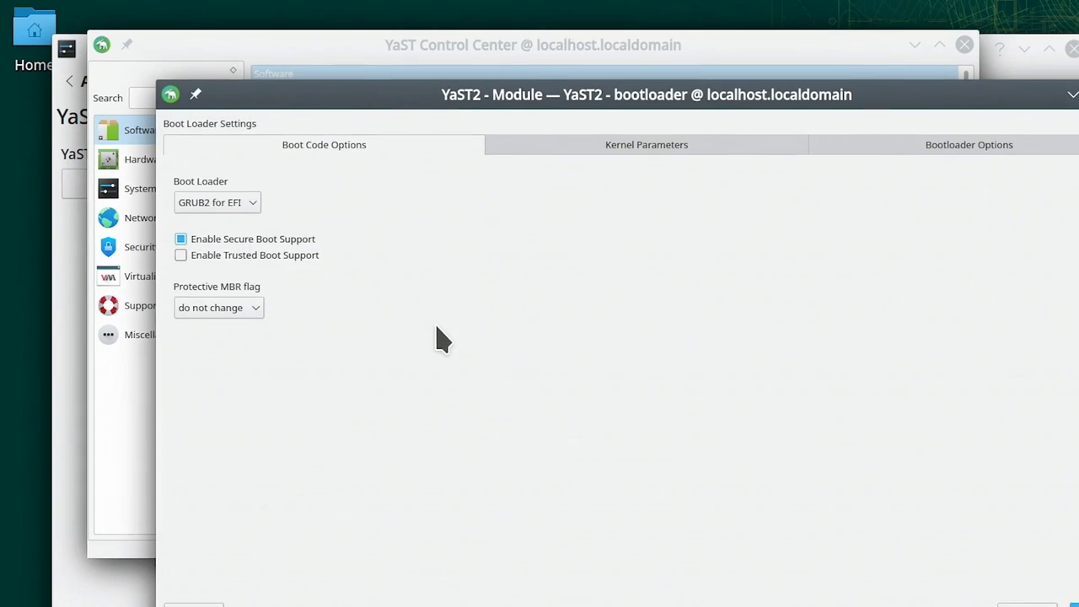
{"action": "left_click", "coordinate": [529, 116]}
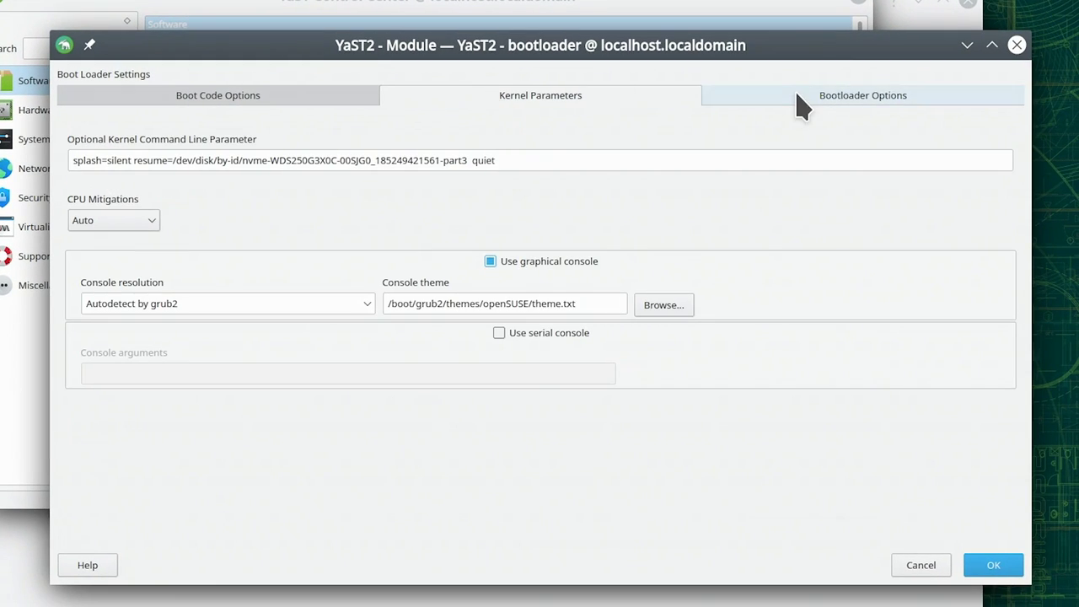
{"action": "left_click", "coordinate": [849, 118]}
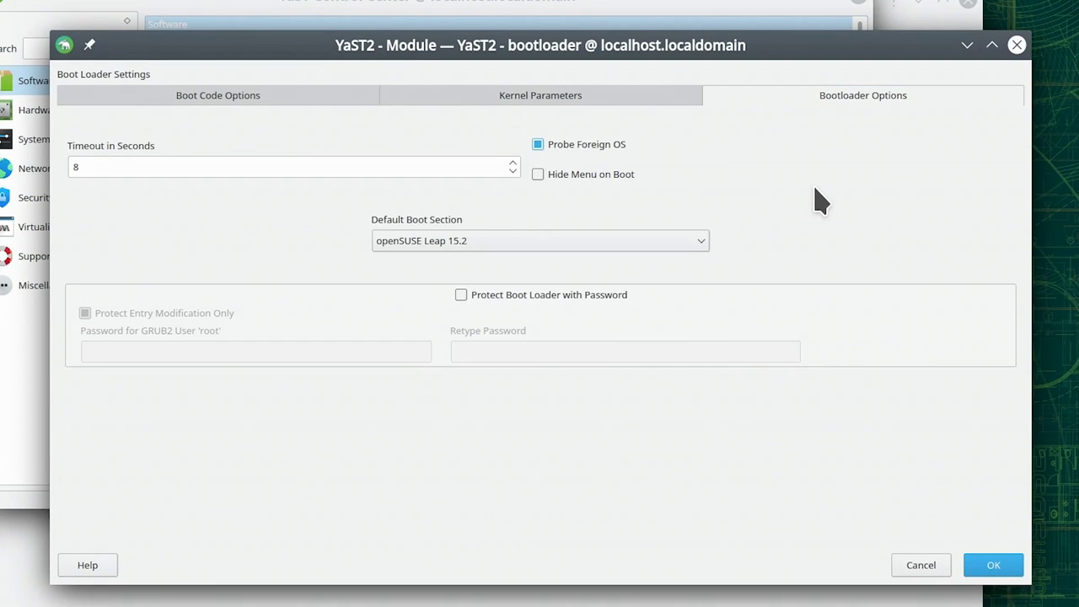
{"action": "left_click", "coordinate": [1017, 44]}
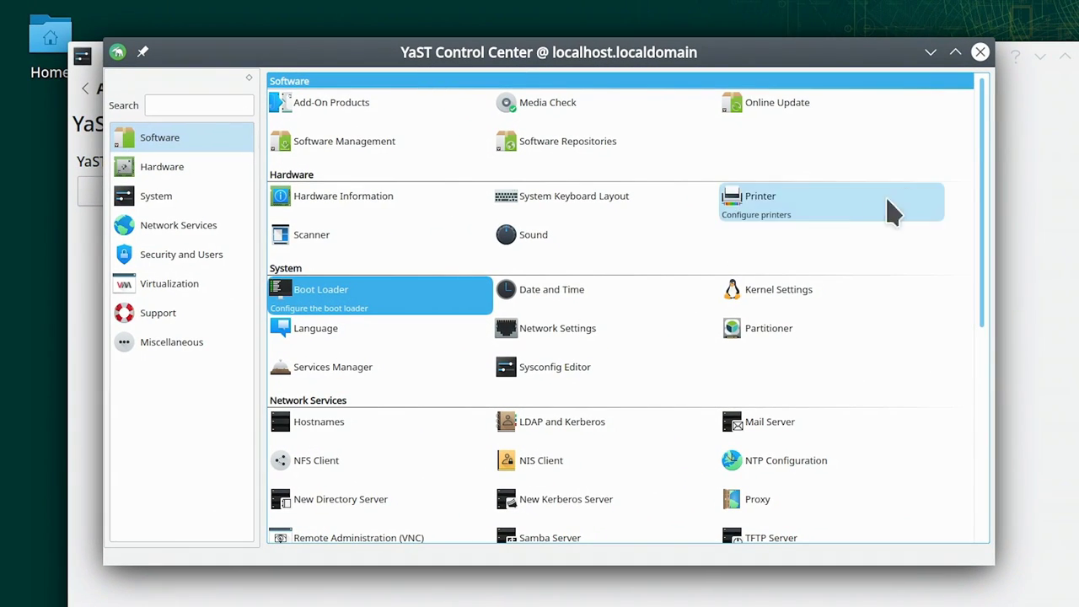
{"action": "left_click_drag", "start_coordinate": [983, 269], "coordinate": [977, 474]}
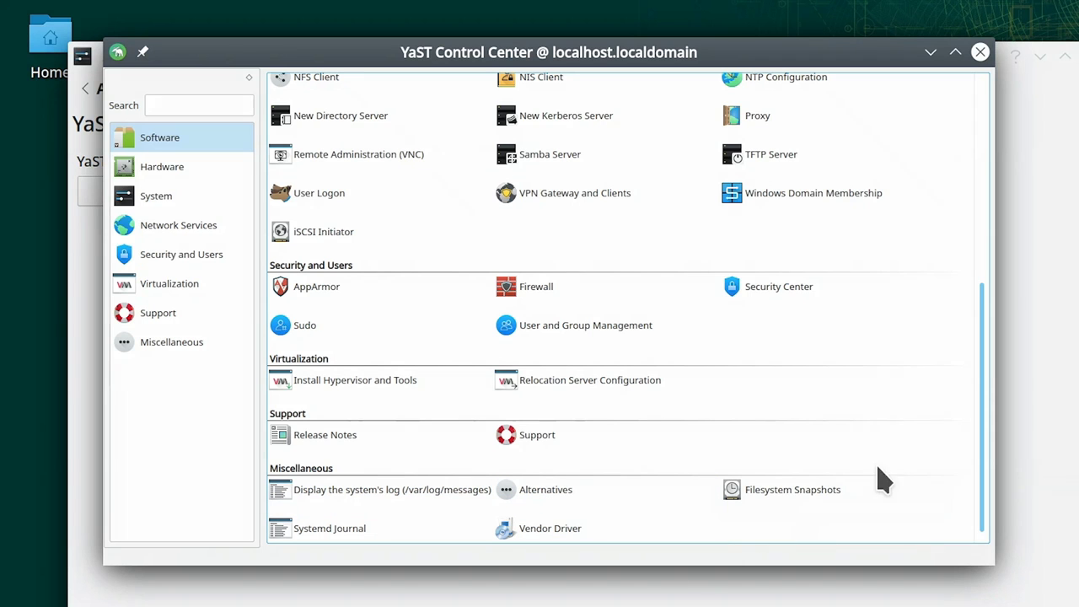
{"action": "left_click_drag", "start_coordinate": [987, 424], "coordinate": [945, 174]}
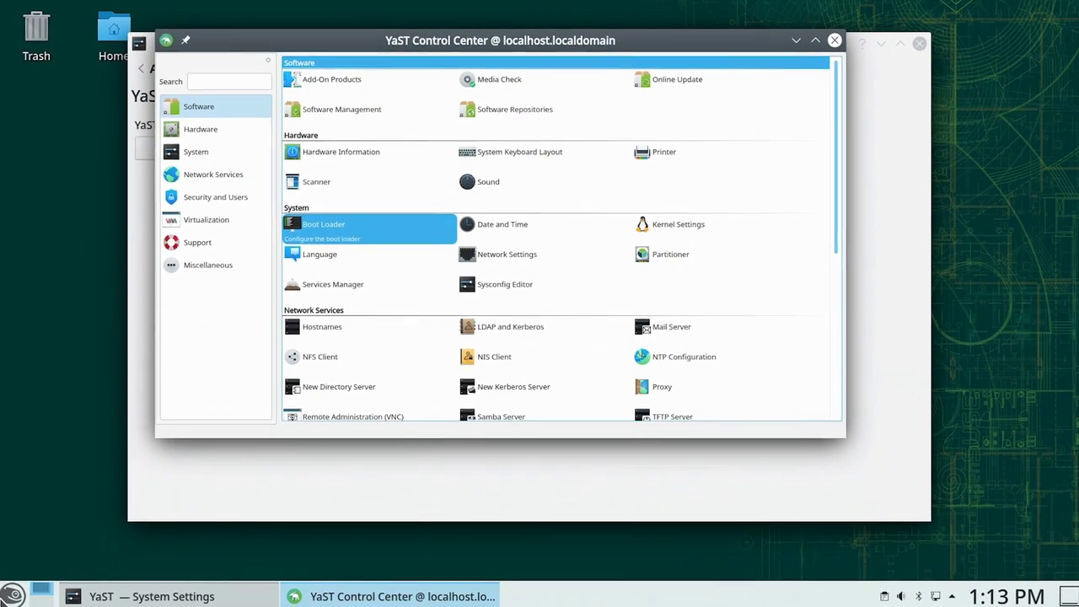
- Launch YaST Software from the System category, authorize it with the root password, and shift its window fully into view
{"action": "left_click", "coordinate": [14, 592]}
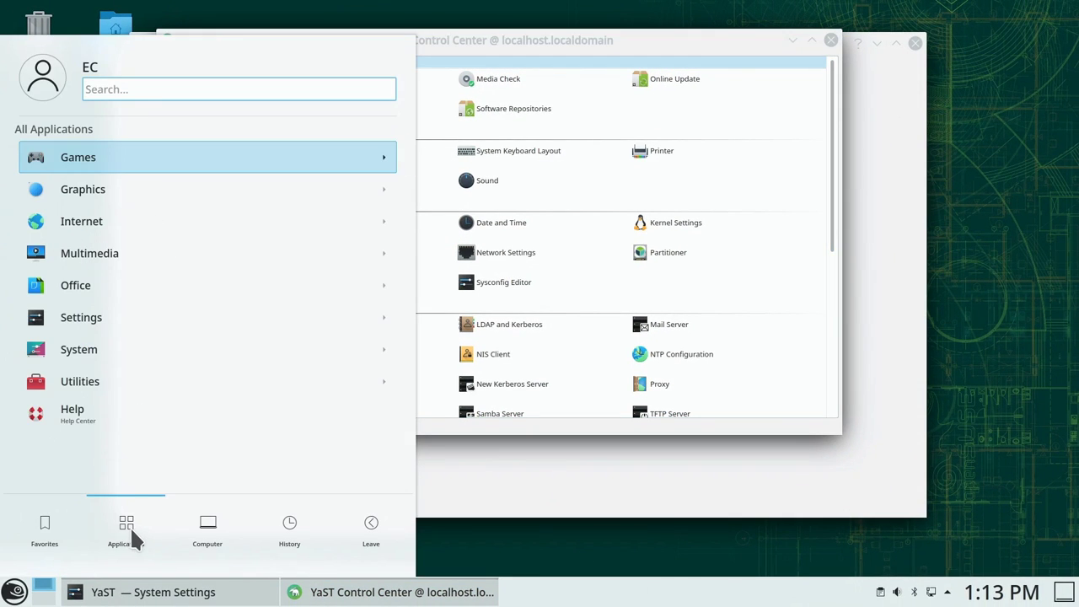
{"action": "left_click", "coordinate": [95, 348]}
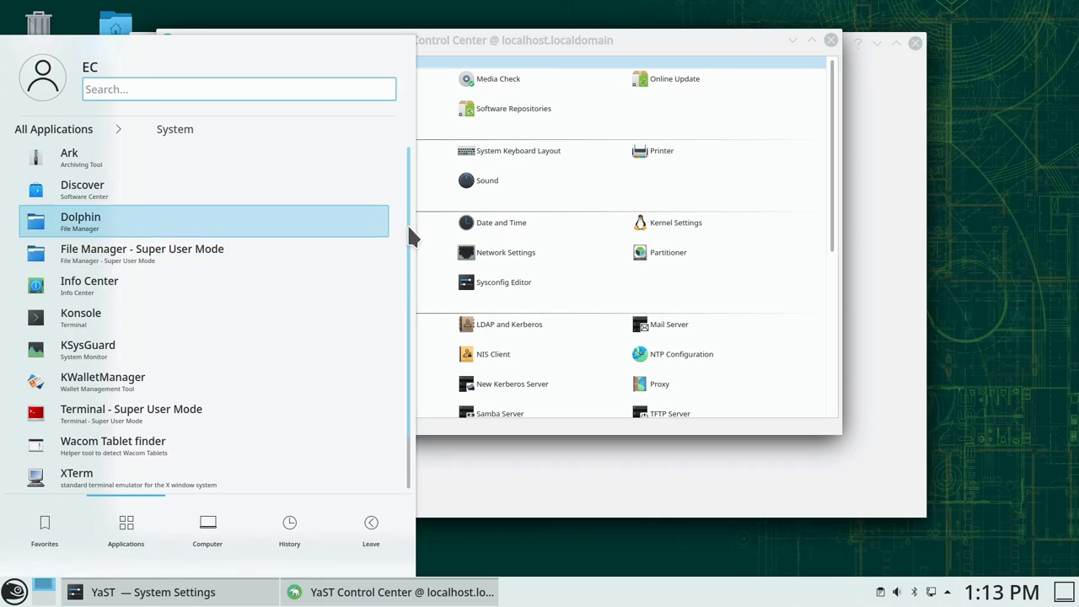
{"action": "scroll", "coordinate": [407, 223], "scroll_direction": "down", "scroll_amount": 2}
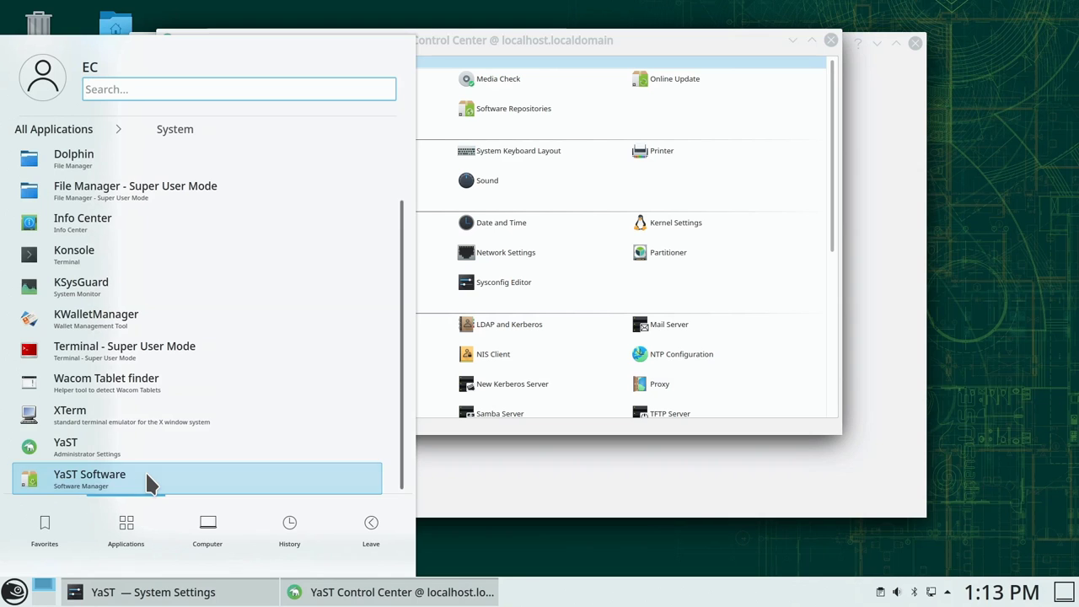
{"action": "left_click", "coordinate": [148, 483]}
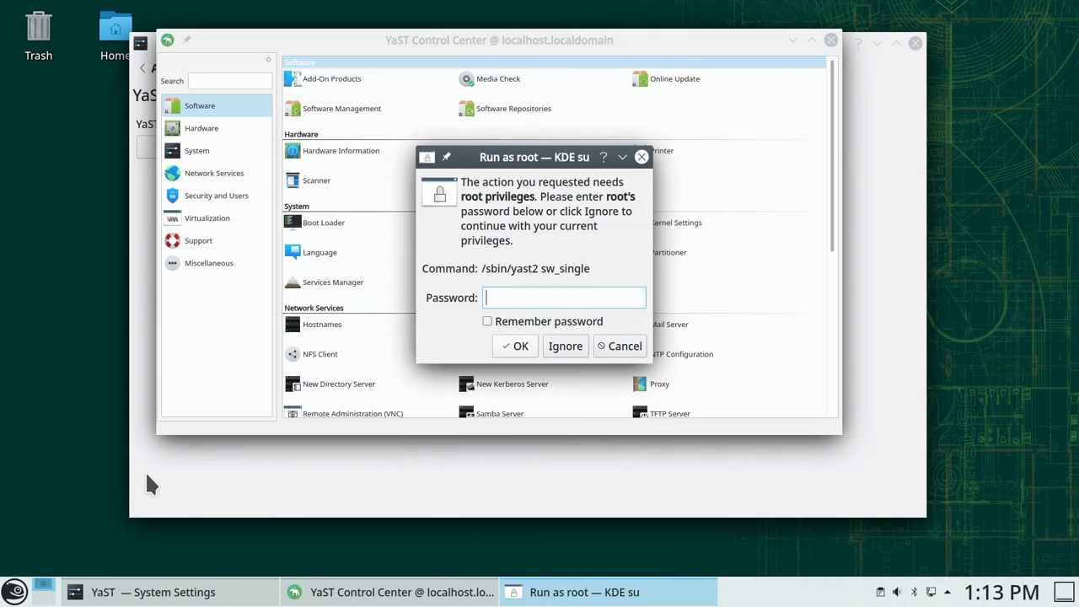
{"action": "type", "text": "**********"}
{"action": "key", "text": "Return"}
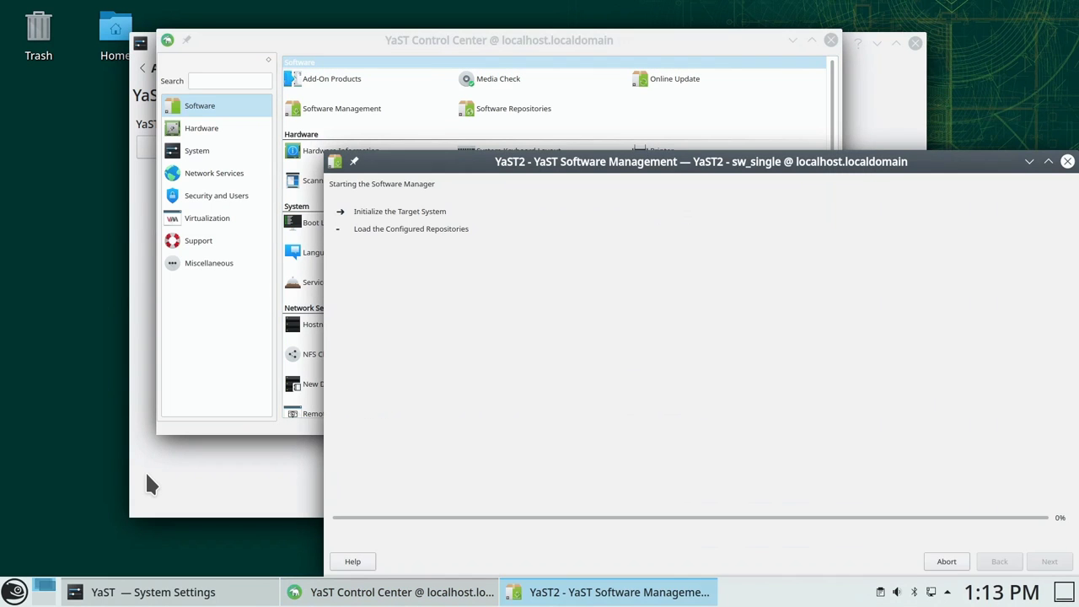
{"action": "left_click_drag", "start_coordinate": [578, 171], "coordinate": [408, 72]}
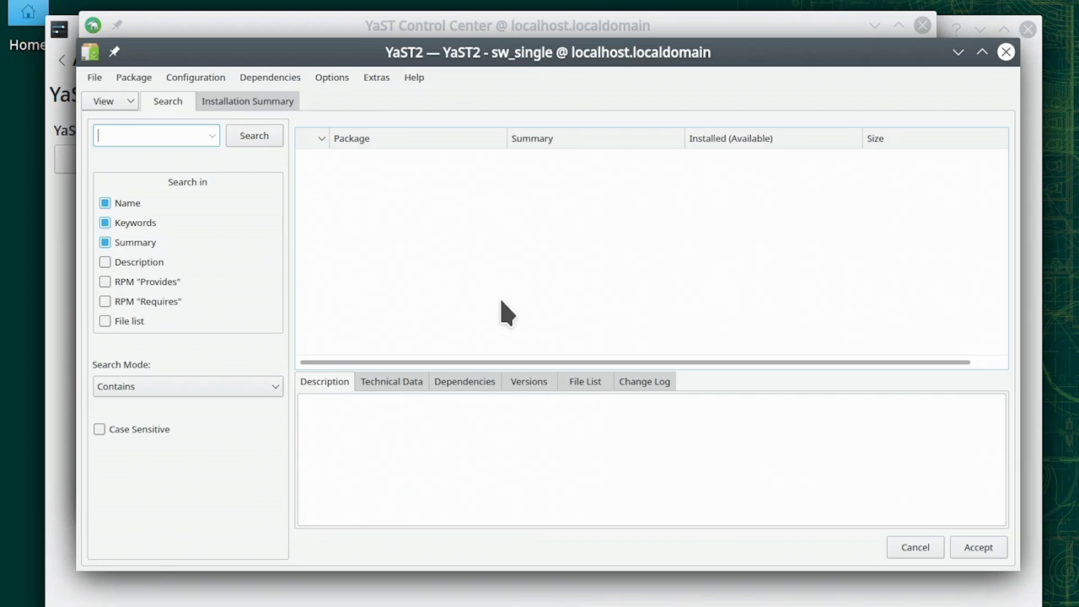
- Search the packages for gimp, install the gimp package with its automatic dependency changes, and finish the installation report
{"action": "type", "text": "gimp"}
{"action": "left_click", "coordinate": [262, 151]}
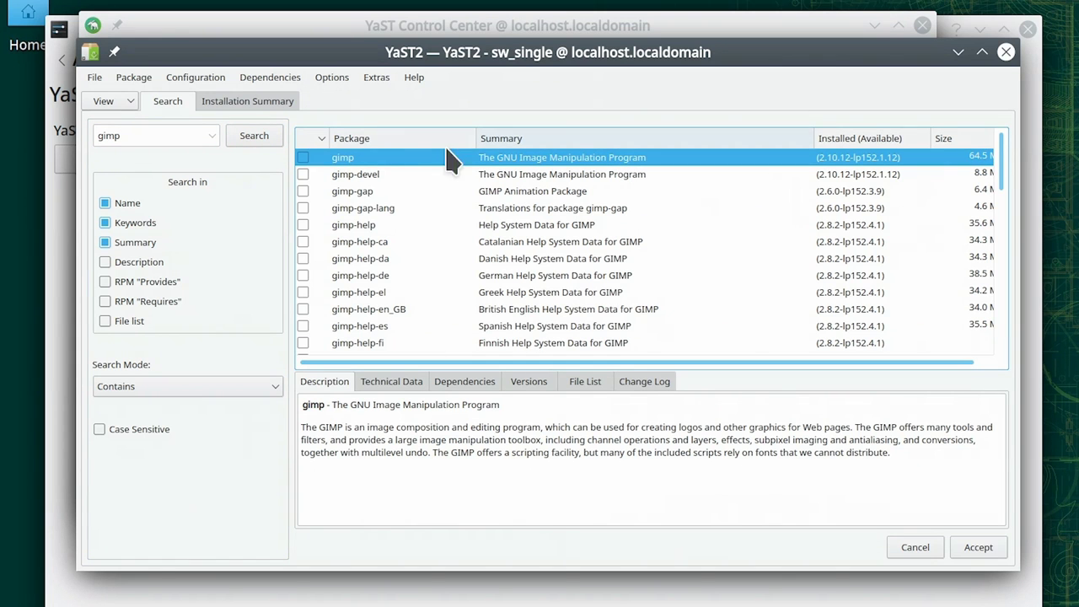
{"action": "left_click", "coordinate": [303, 157]}
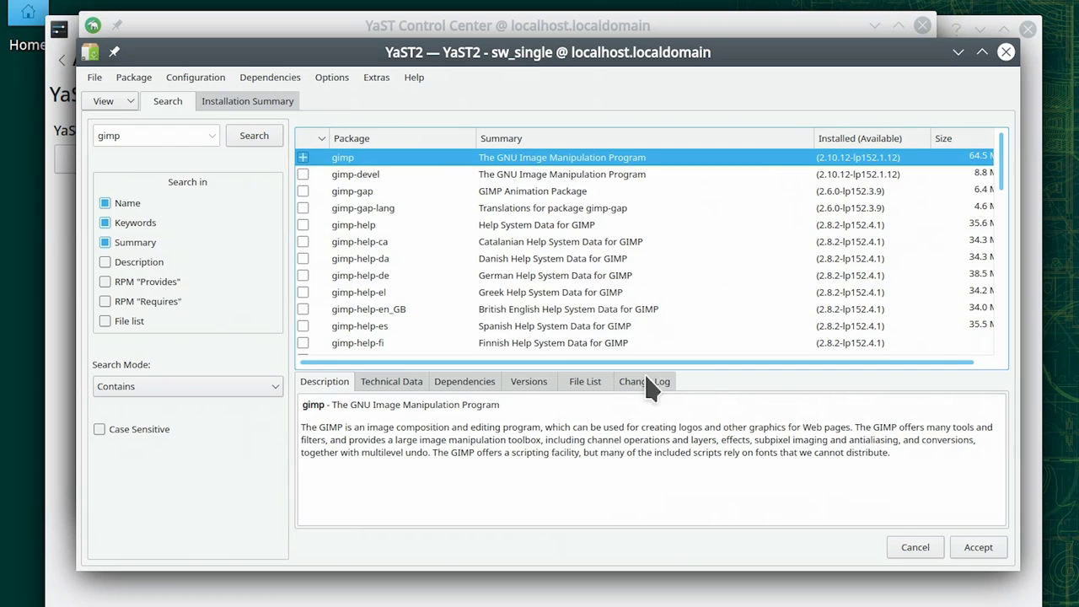
{"action": "left_click", "coordinate": [976, 547]}
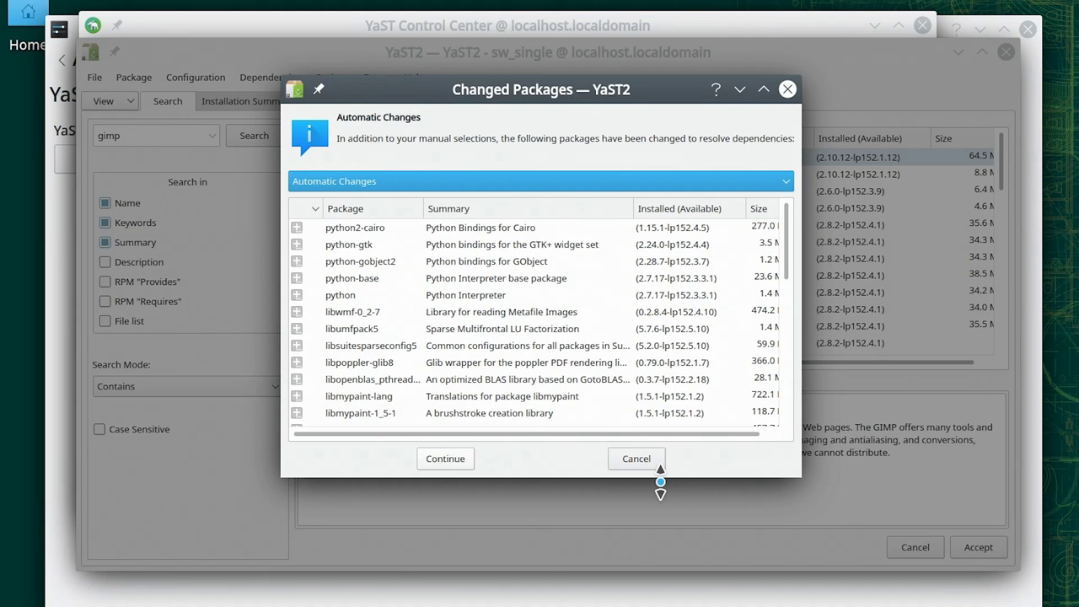
{"action": "left_click", "coordinate": [448, 463]}
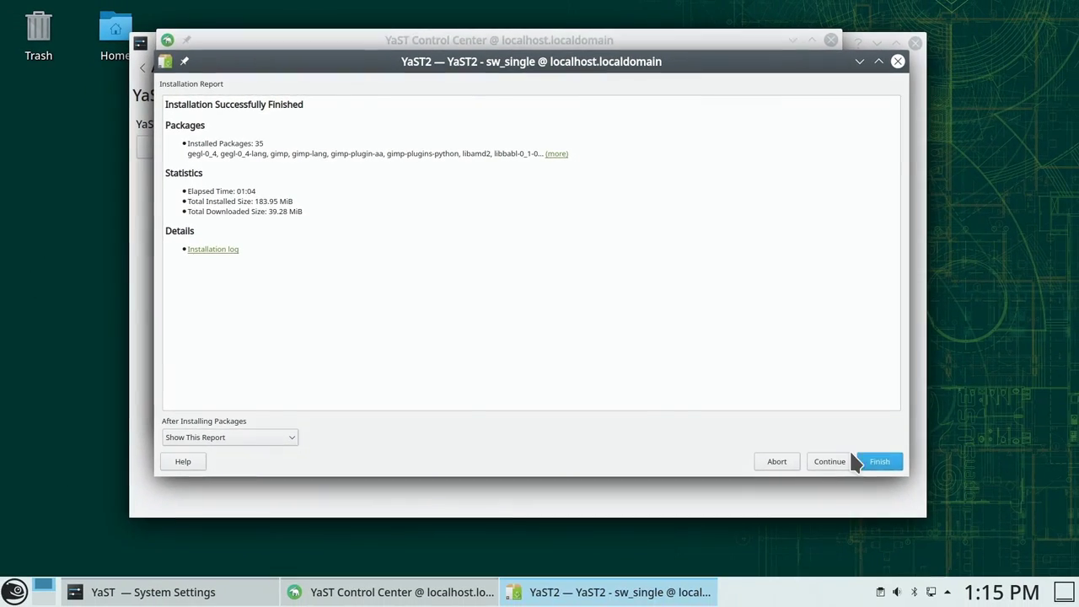
{"action": "left_click", "coordinate": [902, 485]}
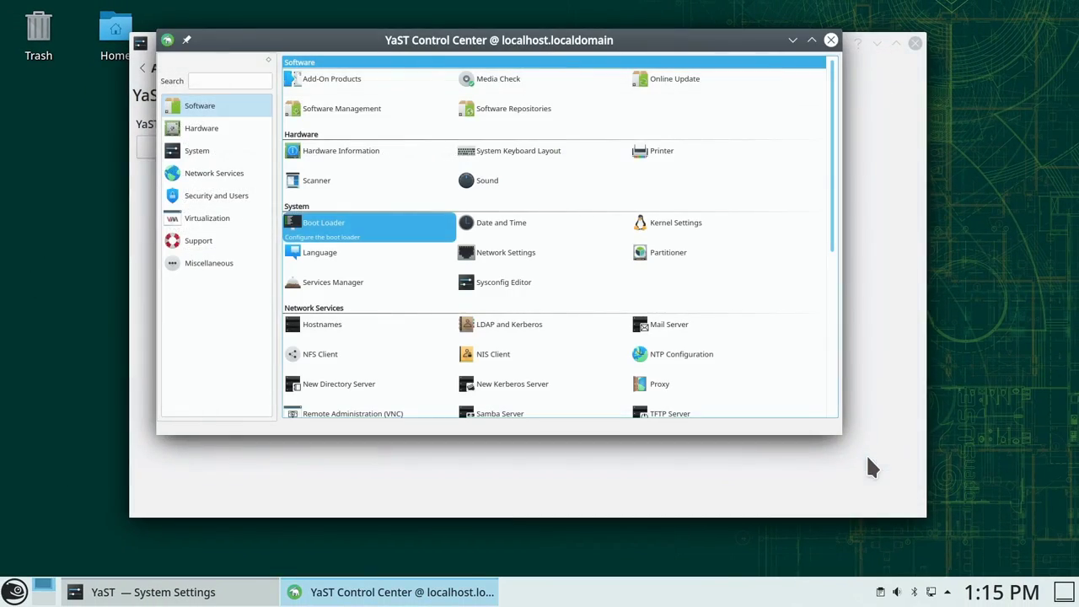
- Close YaST Control Center and System Settings, and open GIMP from the Graphics applications in a maximized window
{"action": "left_click", "coordinate": [831, 40]}
{"action": "left_click", "coordinate": [916, 43]}
{"action": "left_click", "coordinate": [14, 590]}
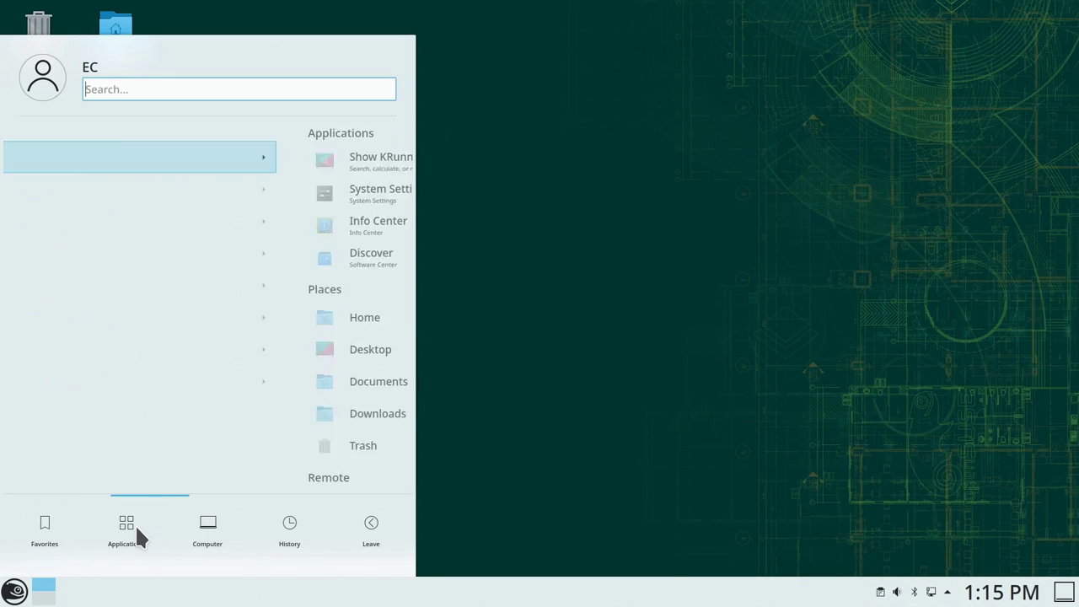
{"action": "left_click", "coordinate": [111, 187]}
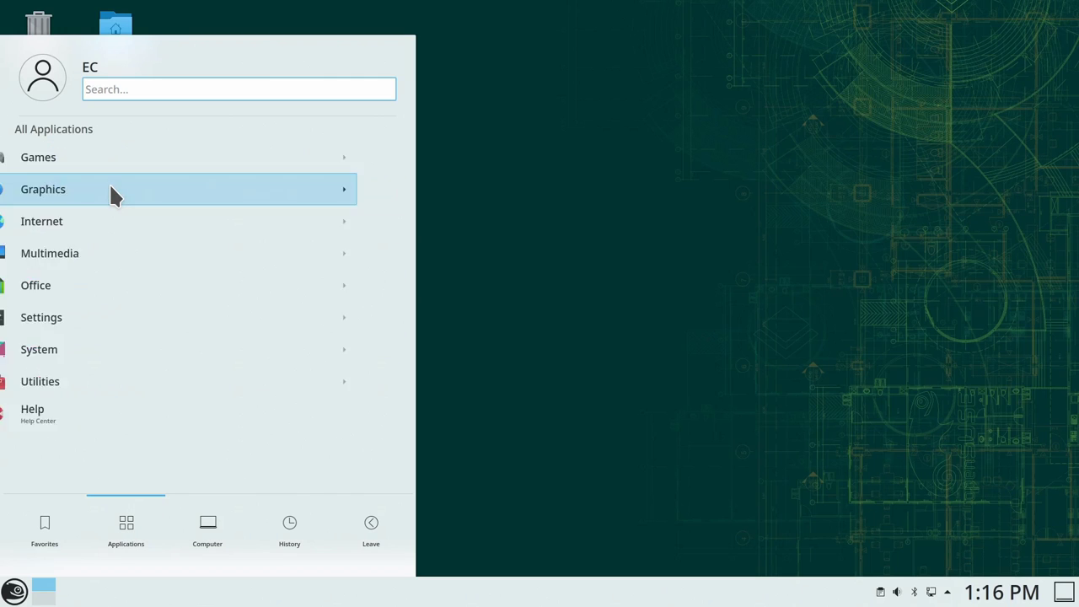
{"action": "left_click", "coordinate": [108, 164]}
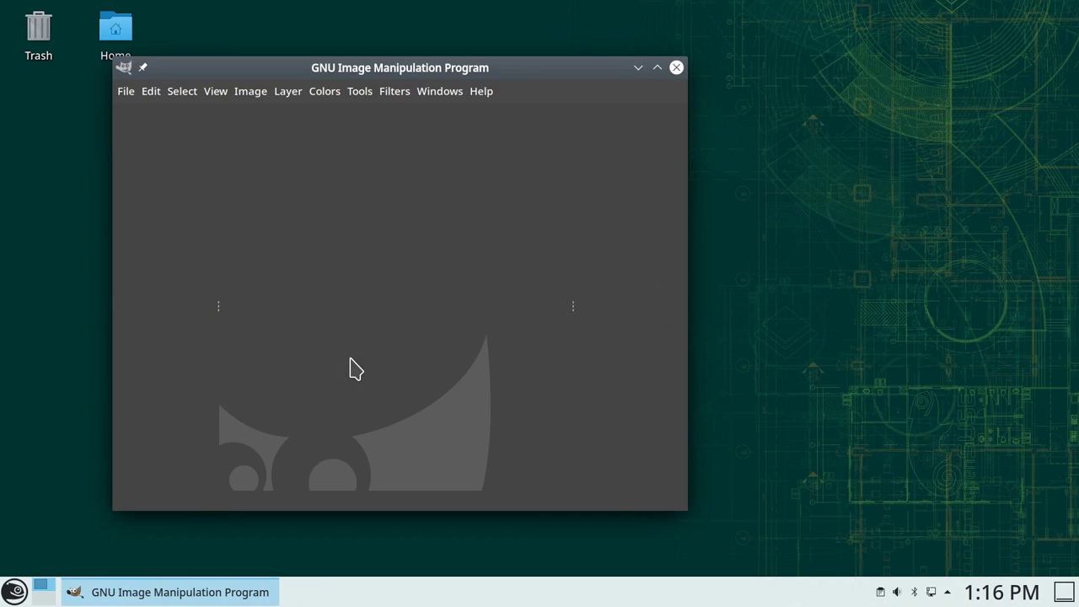
{"action": "left_click", "coordinate": [656, 68]}
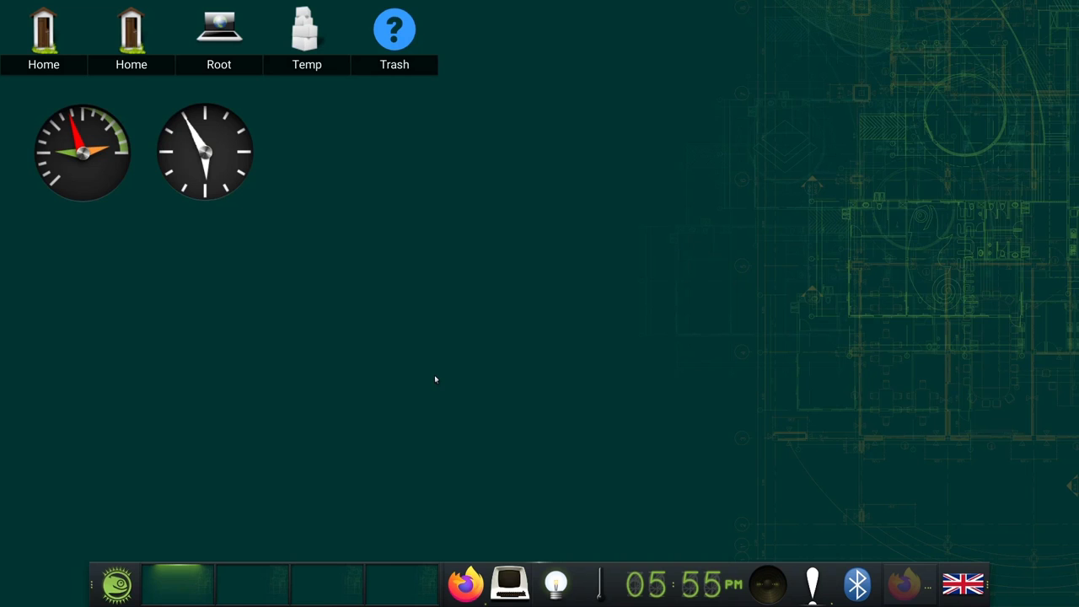
- Try to open the Trash on the Enlightenment desktop and dismiss the resulting dialog
{"action": "left_click", "coordinate": [408, 38]}
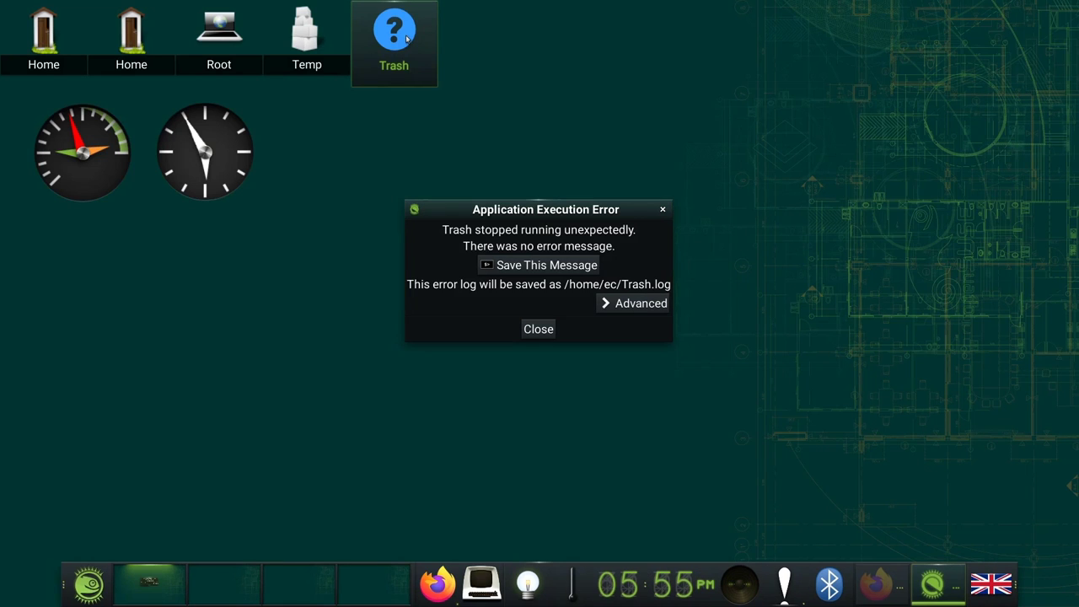
{"action": "left_click", "coordinate": [662, 210]}
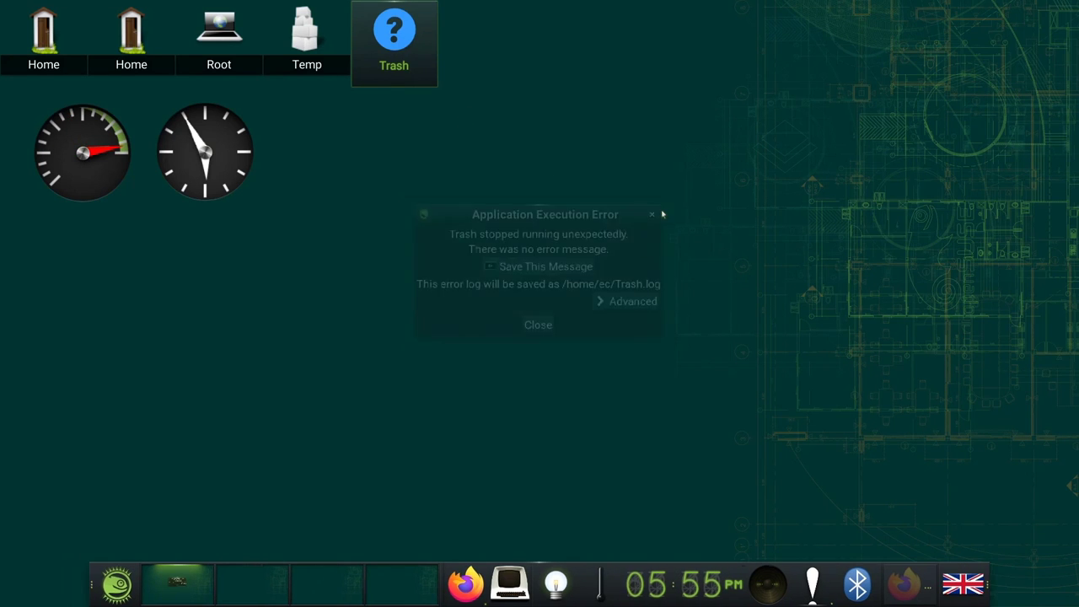
{"action": "left_click", "coordinate": [545, 344]}
{"action": "left_click", "coordinate": [438, 386]}
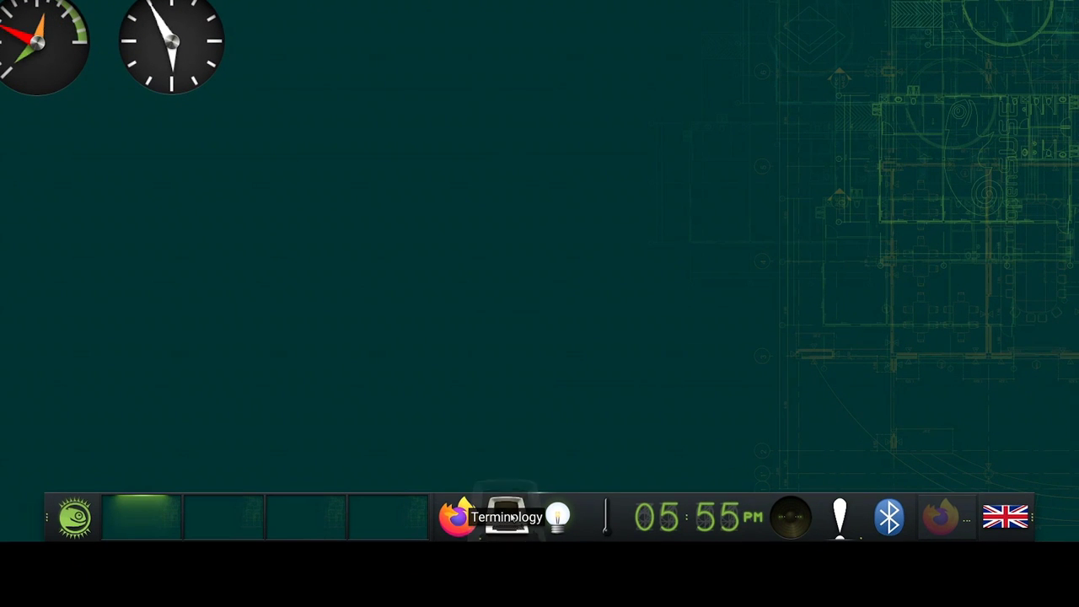
- Try out the Terminology terminal, the audio volume control and the backlight control from the shelf, closing each one again
{"action": "left_click", "coordinate": [511, 518]}
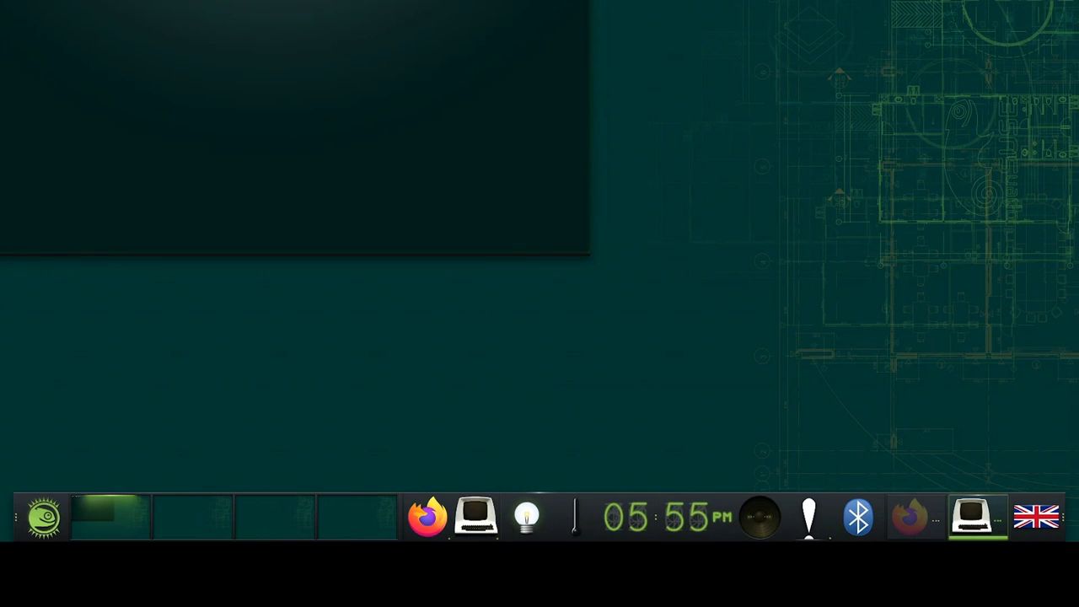
{"action": "key", "text": "ctrl+d"}
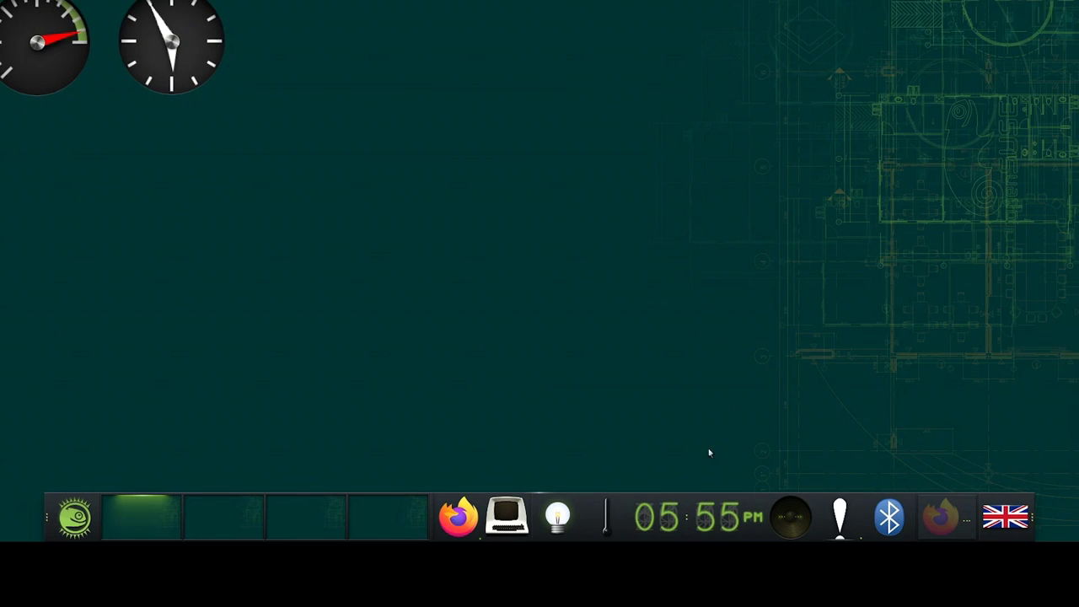
{"action": "left_click", "coordinate": [791, 518]}
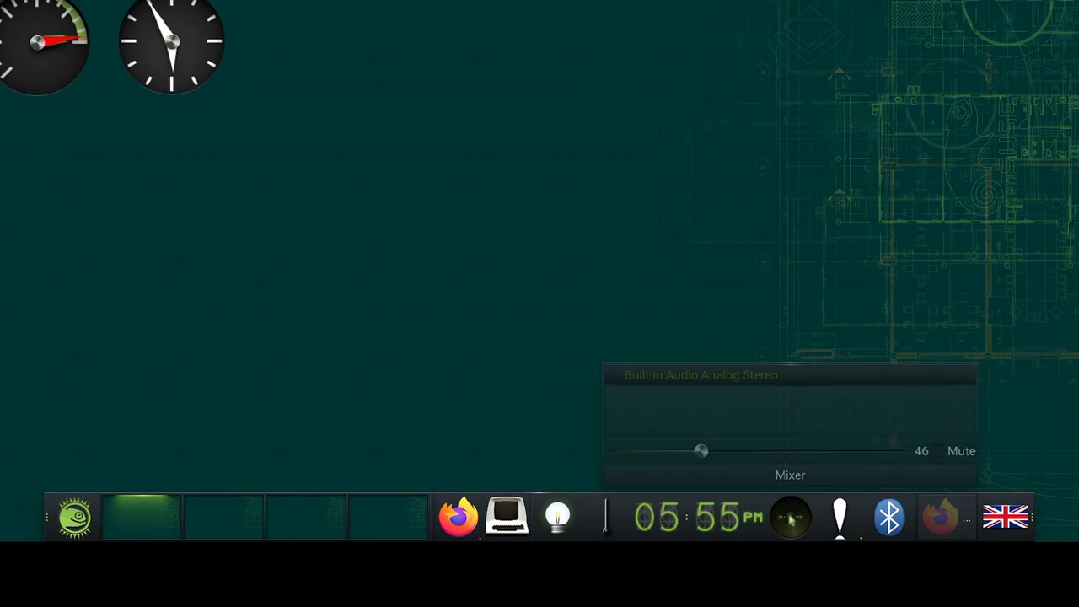
{"action": "left_click", "coordinate": [502, 383]}
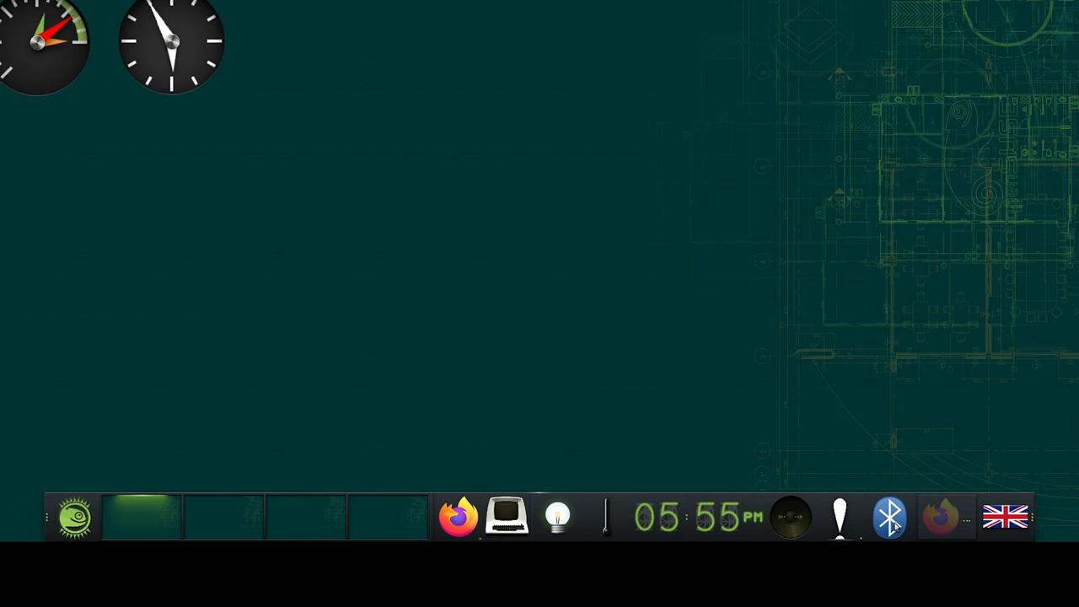
{"action": "left_click", "coordinate": [558, 522]}
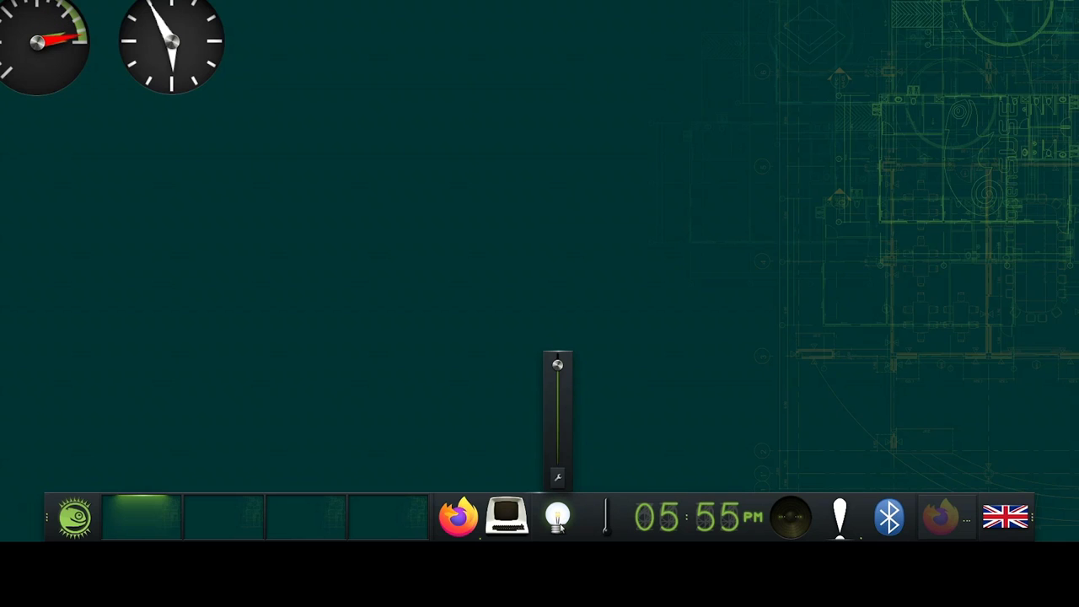
{"action": "left_click", "coordinate": [377, 357]}
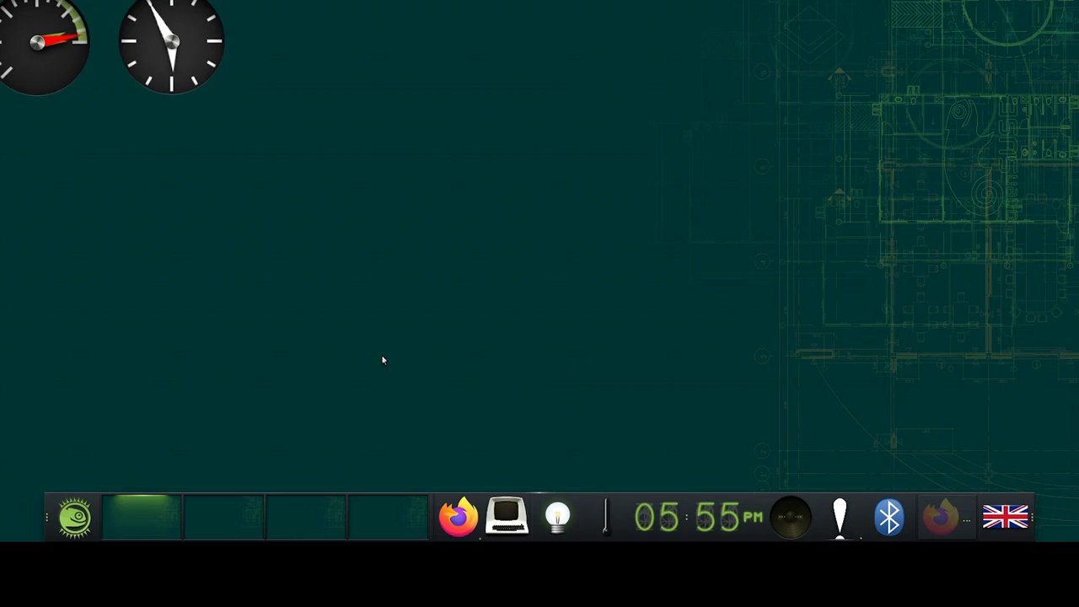
- Look through the Enlightenment application categories and examine the applications listed under Internet
{"action": "left_click", "coordinate": [74, 516]}
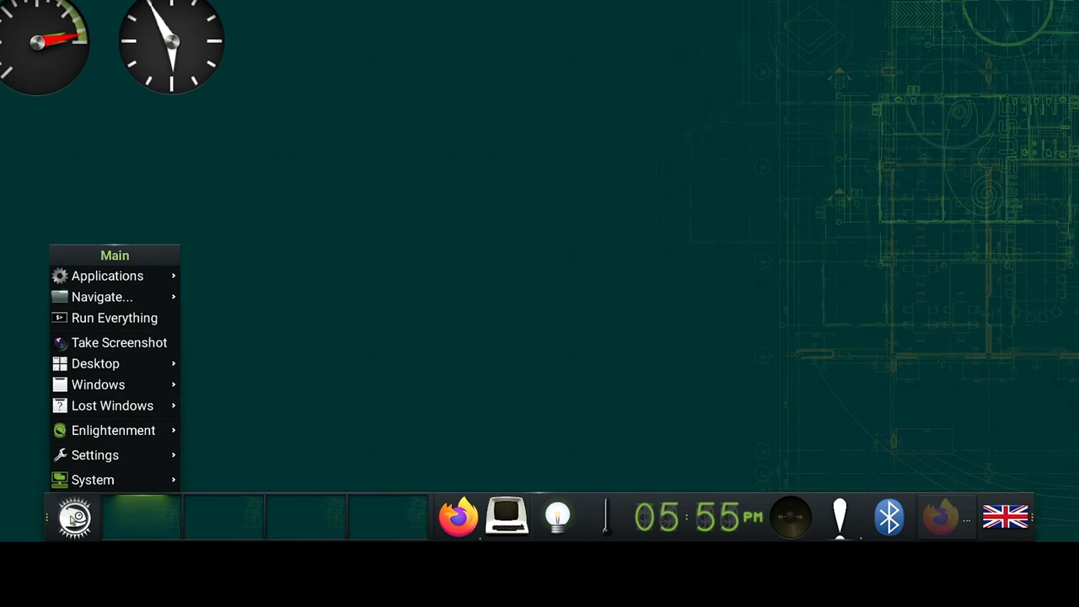
{"action": "mouse_move", "coordinate": [116, 280]}
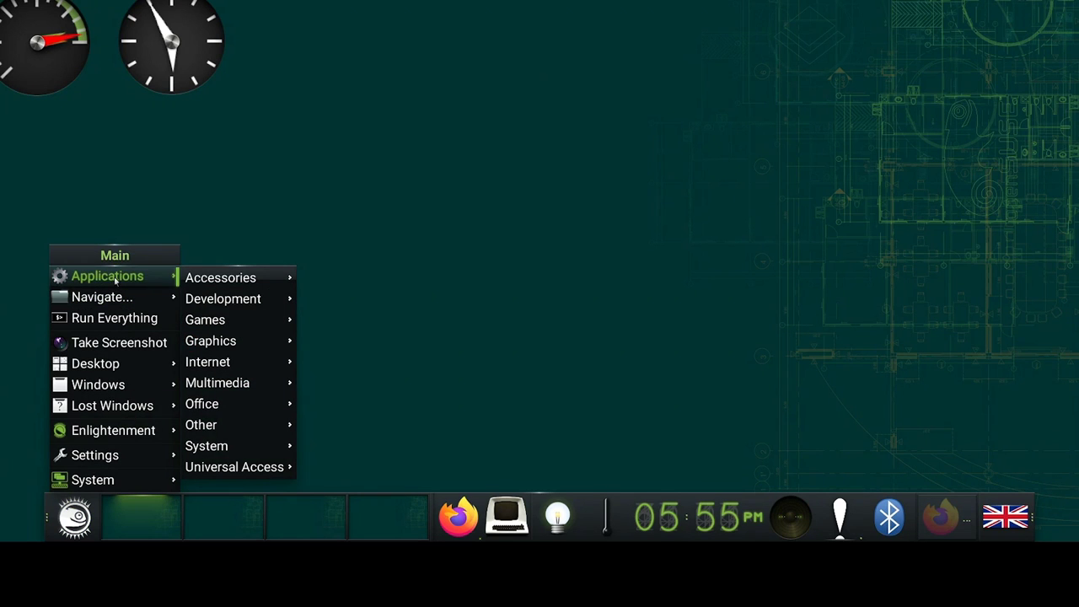
{"action": "mouse_move", "coordinate": [210, 362]}
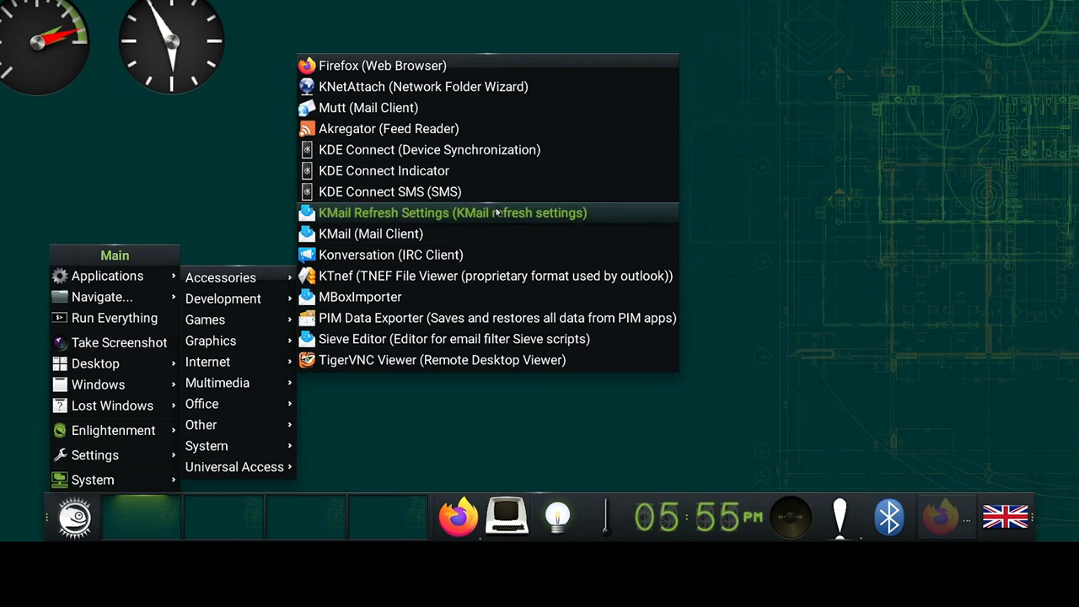
{"action": "left_click", "coordinate": [538, 419]}
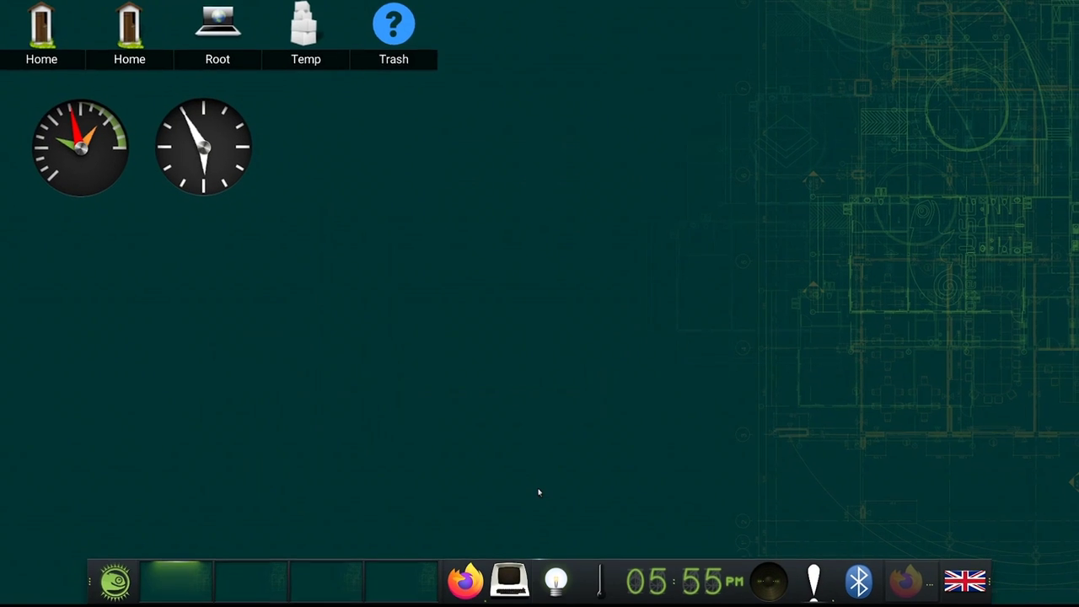
- Switch to Firefox, view the direct install option for the enlightenment package, cancel opening enlightenment.ymp, and minimize the browser
{"action": "left_click", "coordinate": [905, 581]}
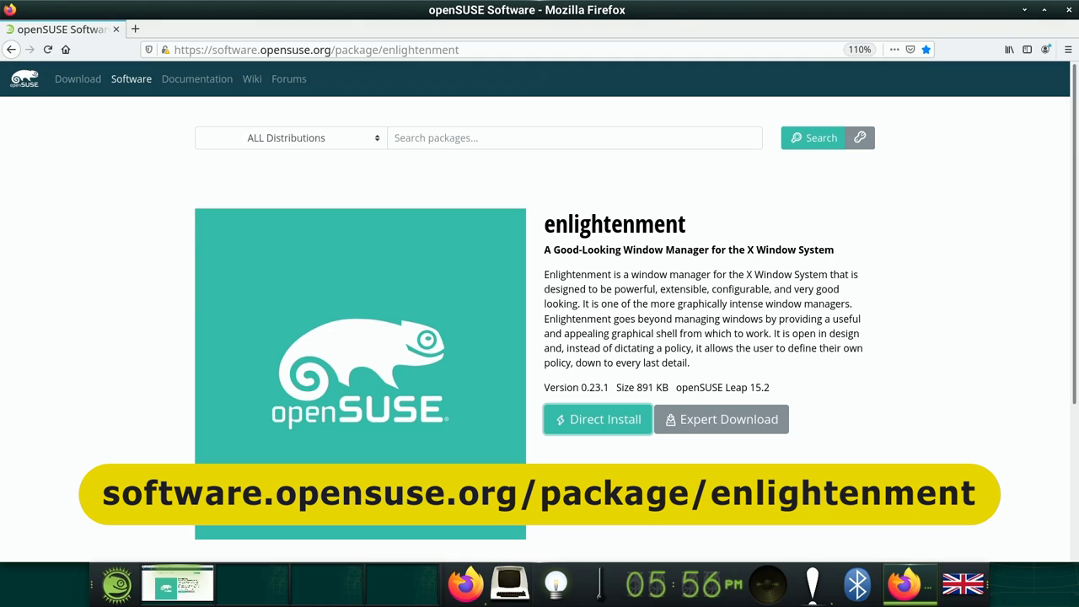
{"action": "left_click", "coordinate": [594, 425]}
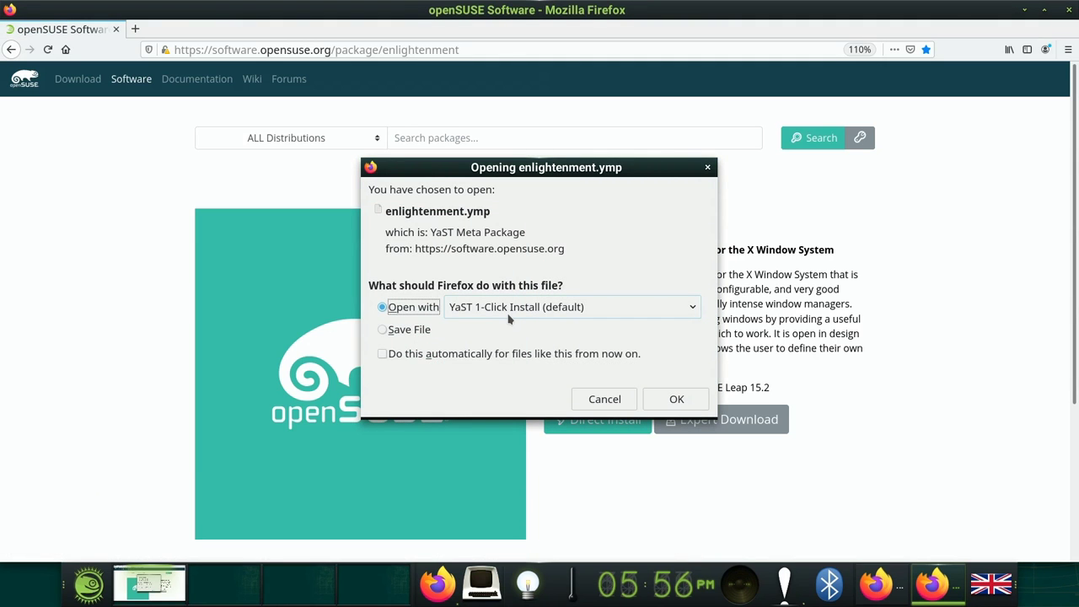
{"action": "left_click", "coordinate": [605, 399]}
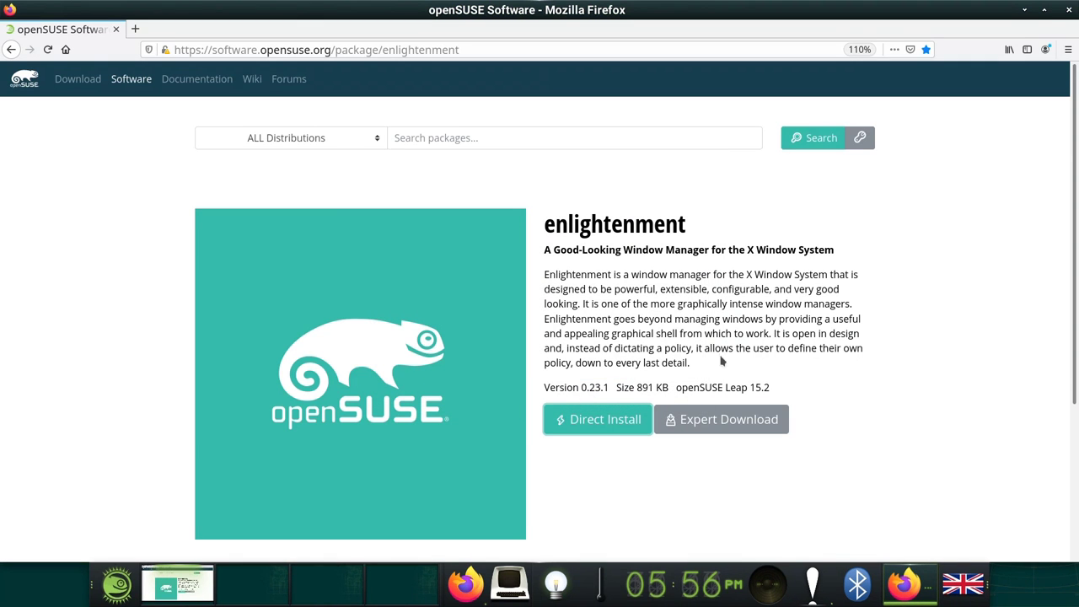
{"action": "left_click", "coordinate": [1027, 12]}
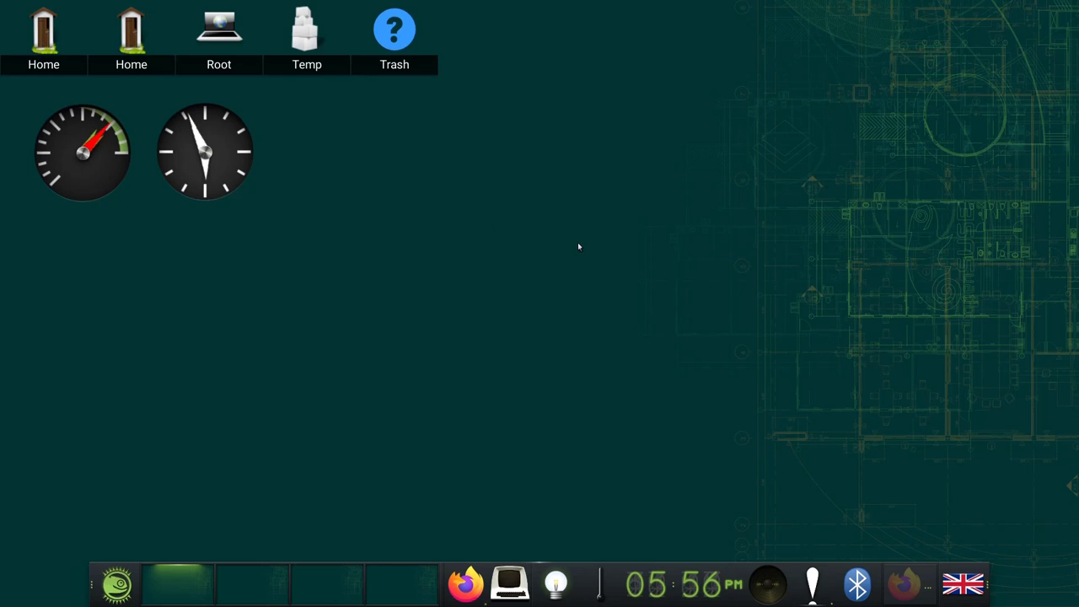
- Launch KReversi from the Games applications and start a new game as black against the computer at Easy skill level
{"action": "left_click", "coordinate": [100, 582]}
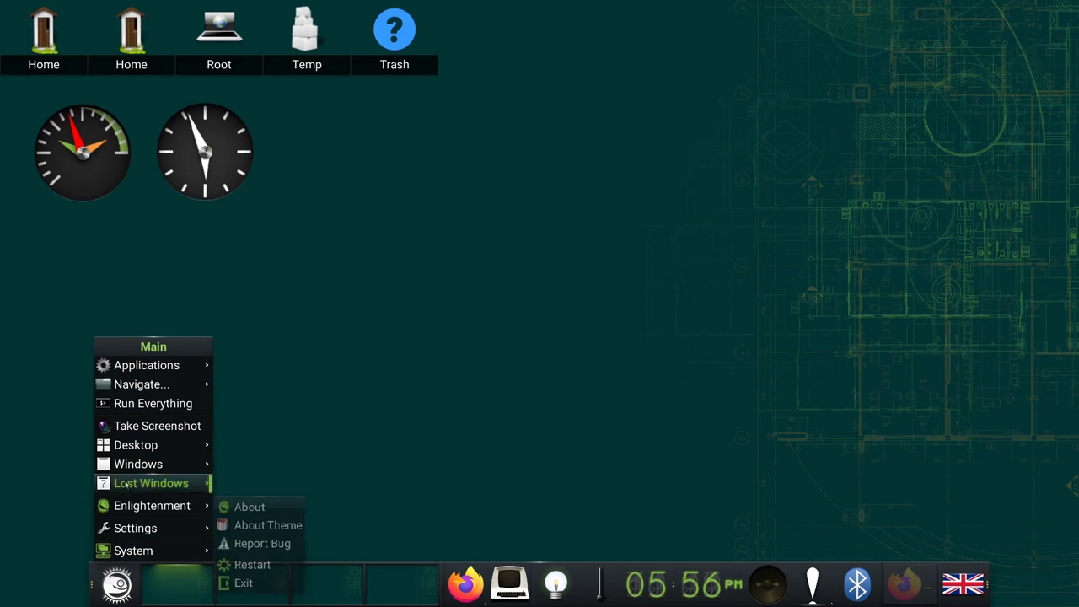
{"action": "mouse_move", "coordinate": [143, 370]}
{"action": "mouse_move", "coordinate": [236, 405]}
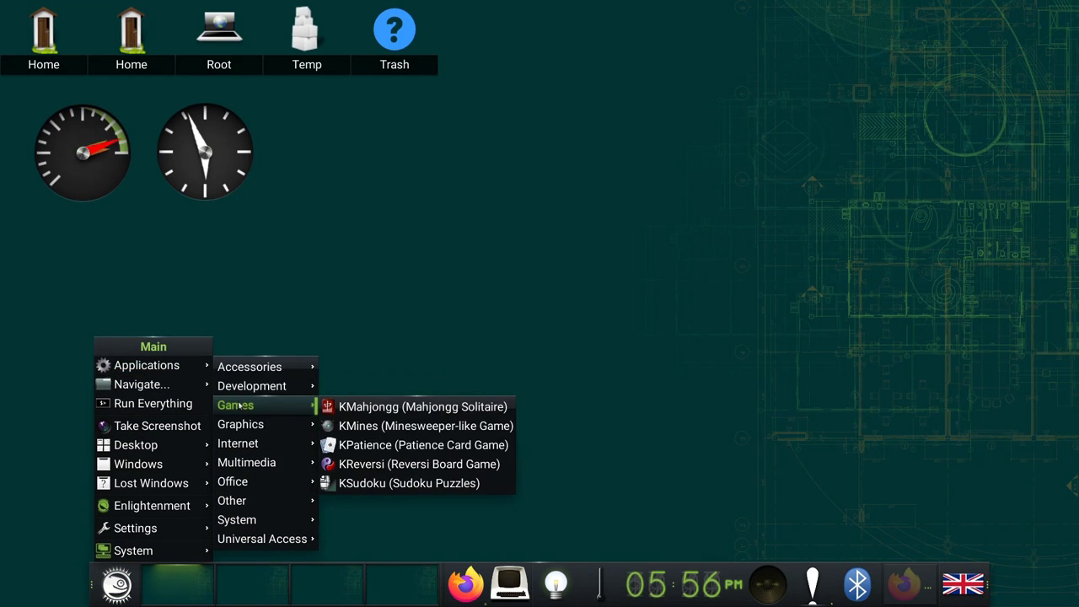
{"action": "left_click", "coordinate": [384, 464]}
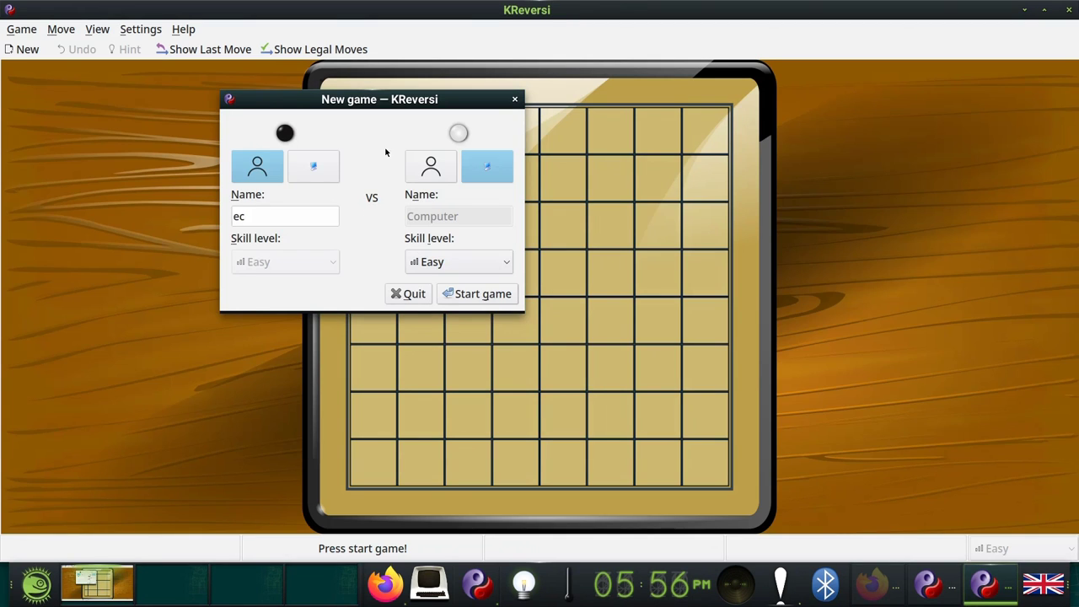
{"action": "left_click", "coordinate": [515, 100]}
{"action": "left_click", "coordinate": [16, 49]}
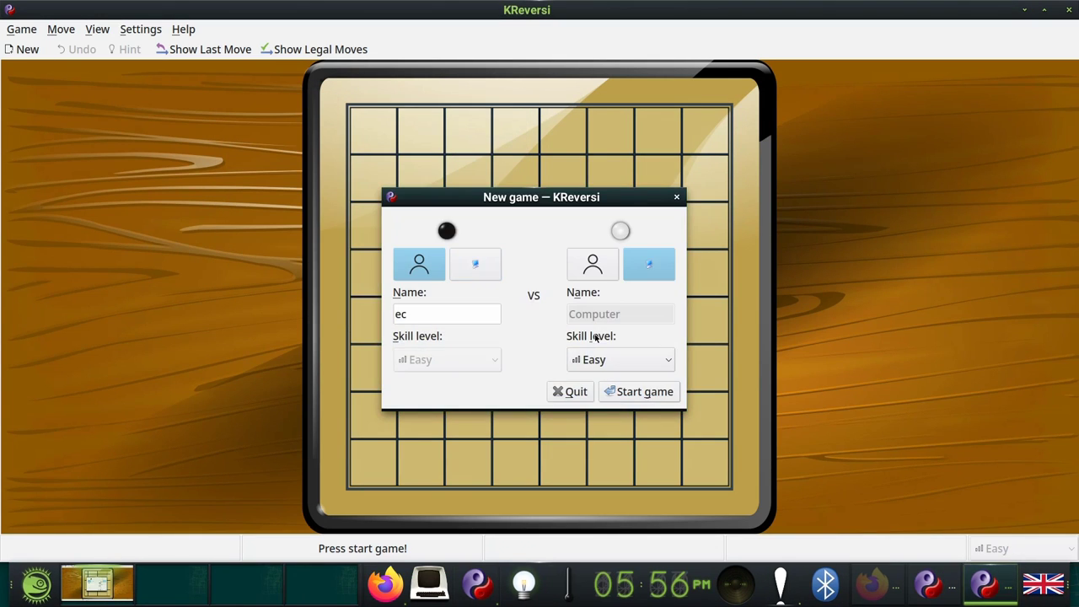
{"action": "left_click", "coordinate": [646, 396]}
- Play a series of black moves against the computer on the KReversi board, outflanking white discs each turn
{"action": "left_click", "coordinate": [516, 225]}
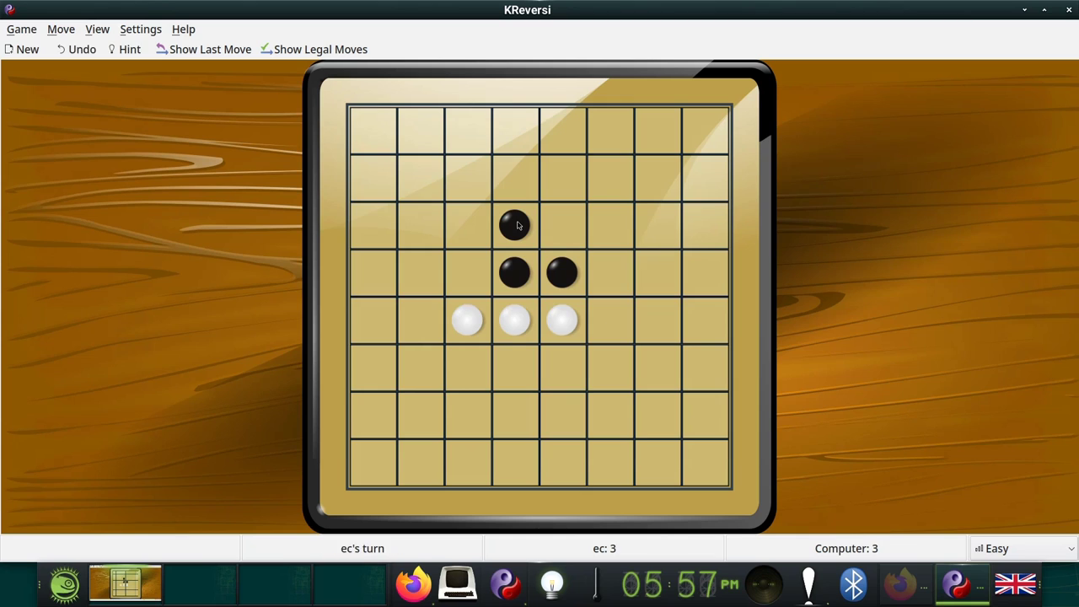
{"action": "left_click", "coordinate": [518, 367]}
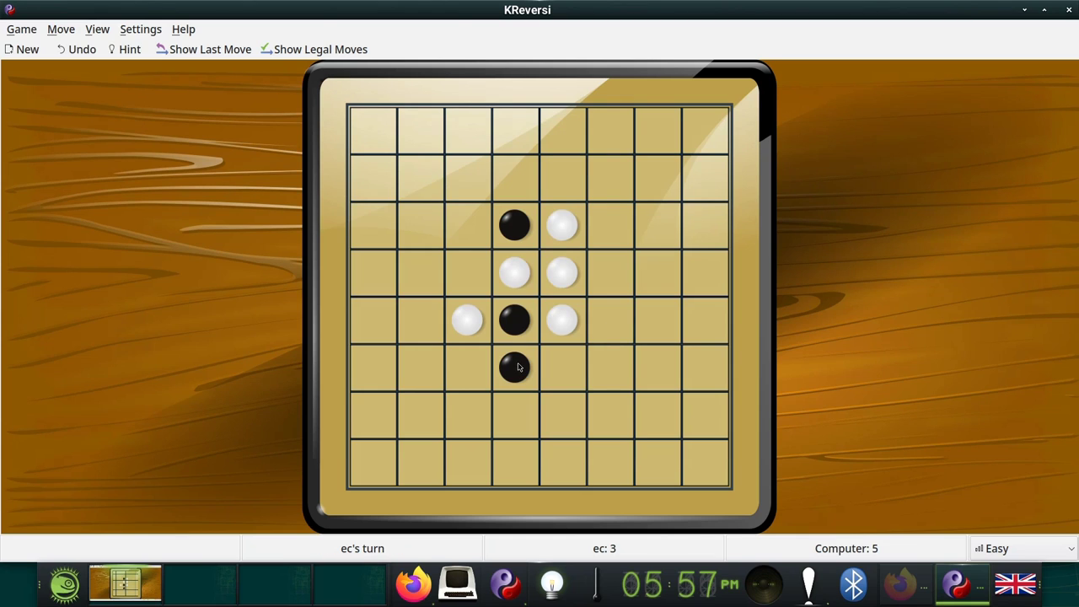
{"action": "left_click", "coordinate": [609, 319]}
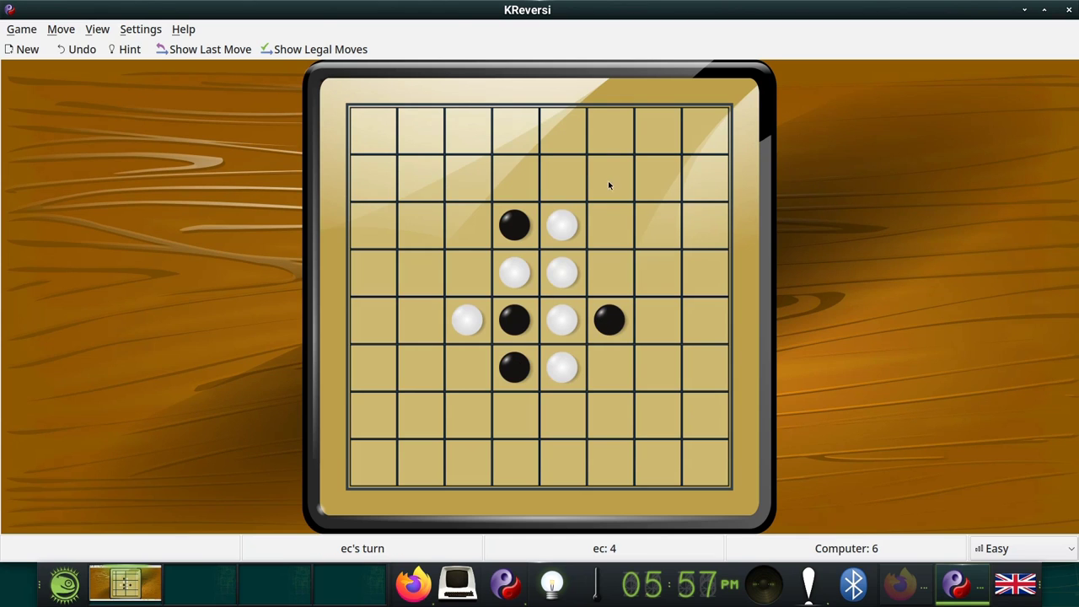
{"action": "left_click", "coordinate": [420, 318]}
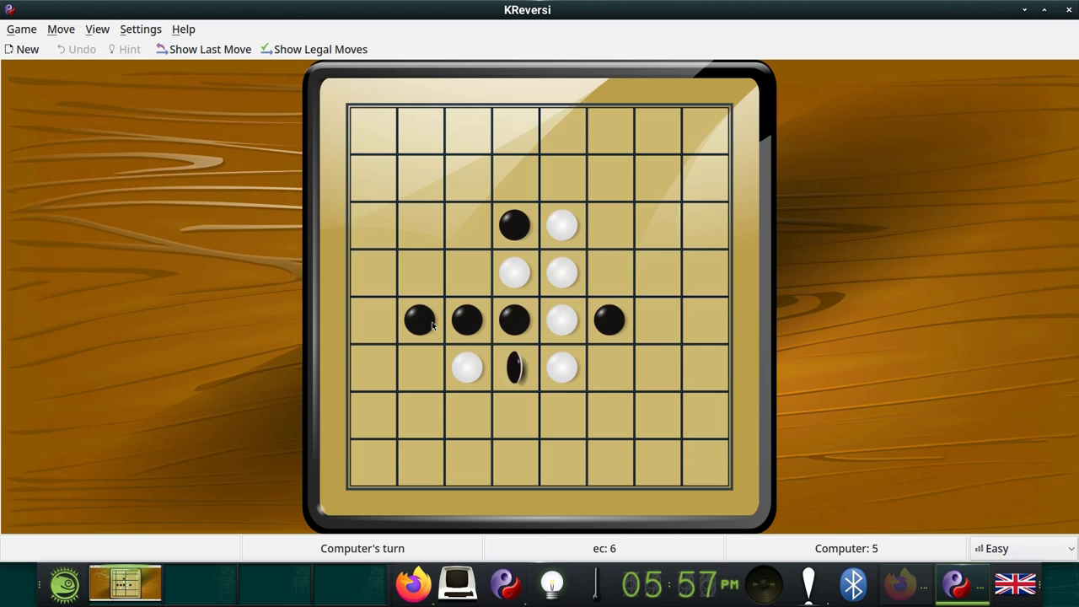
{"action": "left_click", "coordinate": [470, 414]}
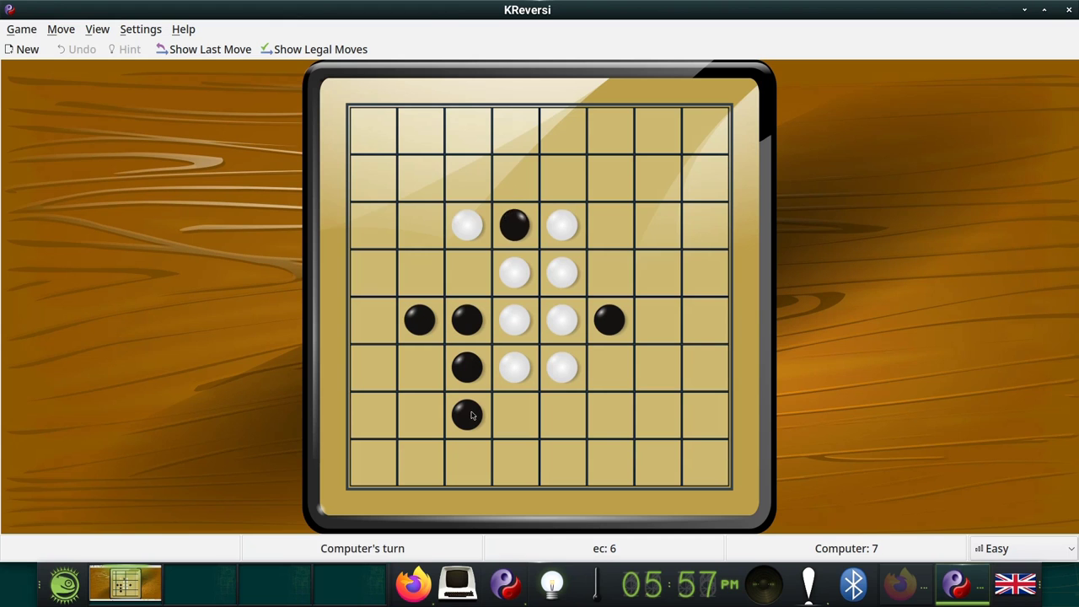
{"action": "left_click", "coordinate": [609, 366]}
{"action": "left_click", "coordinate": [692, 370]}
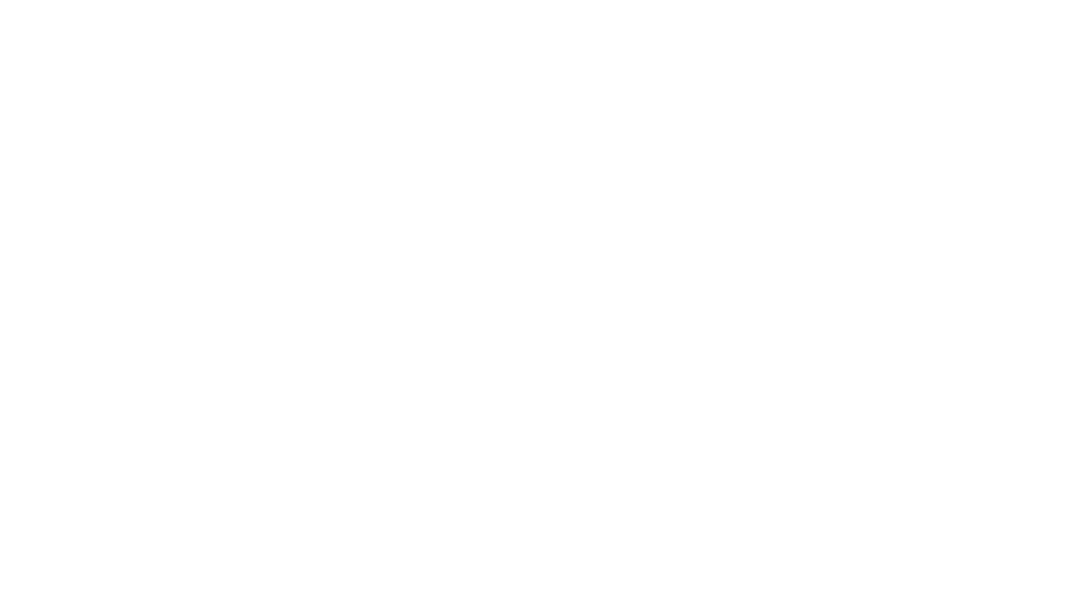